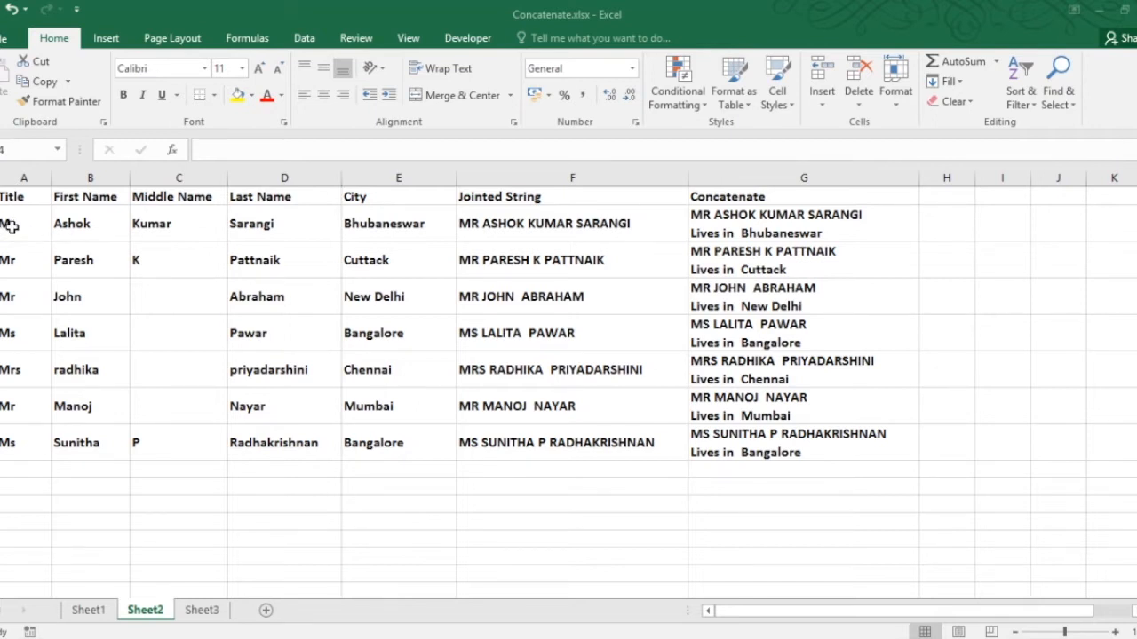
Step: Inspect the Jointed String formula on Sheet2, then switch to Sheet3
left_click(11, 227)
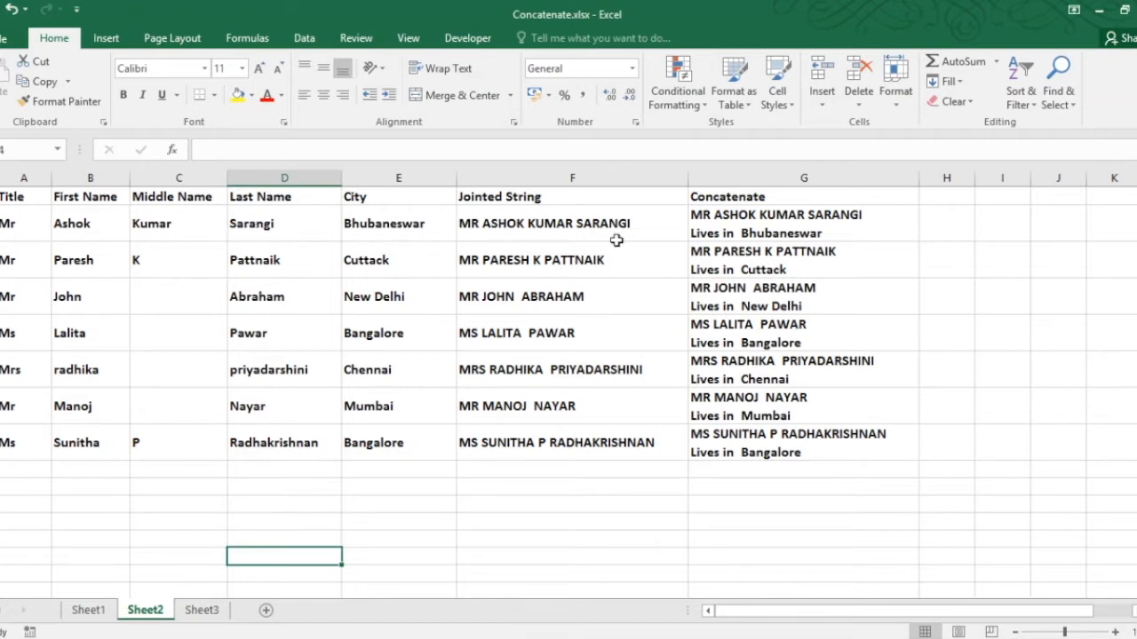
left_click(497, 223)
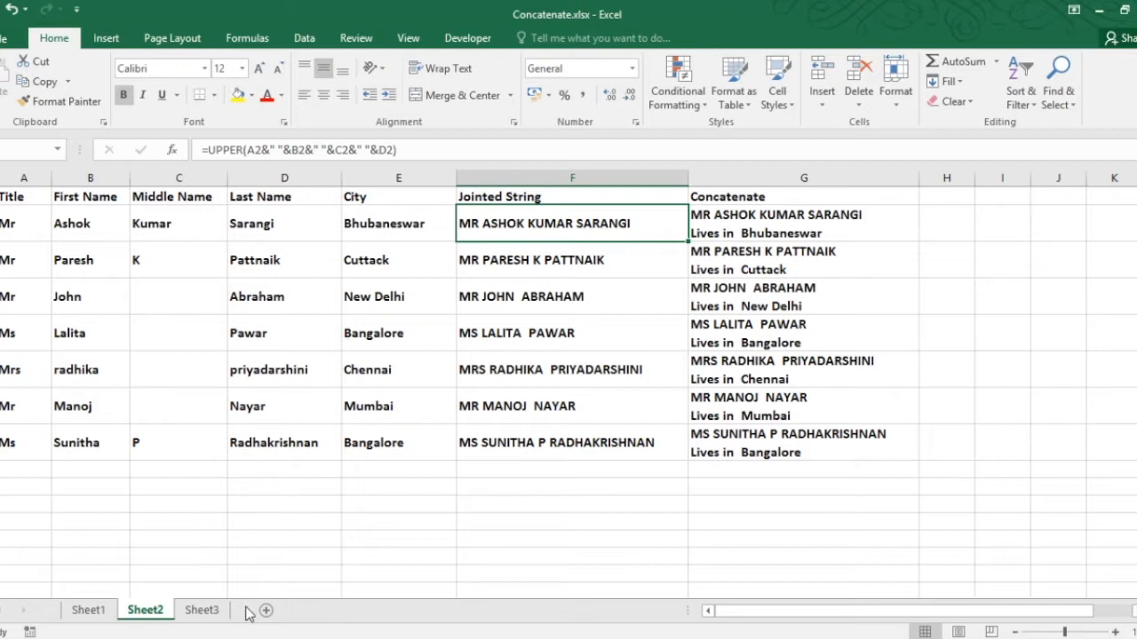
left_click(202, 610)
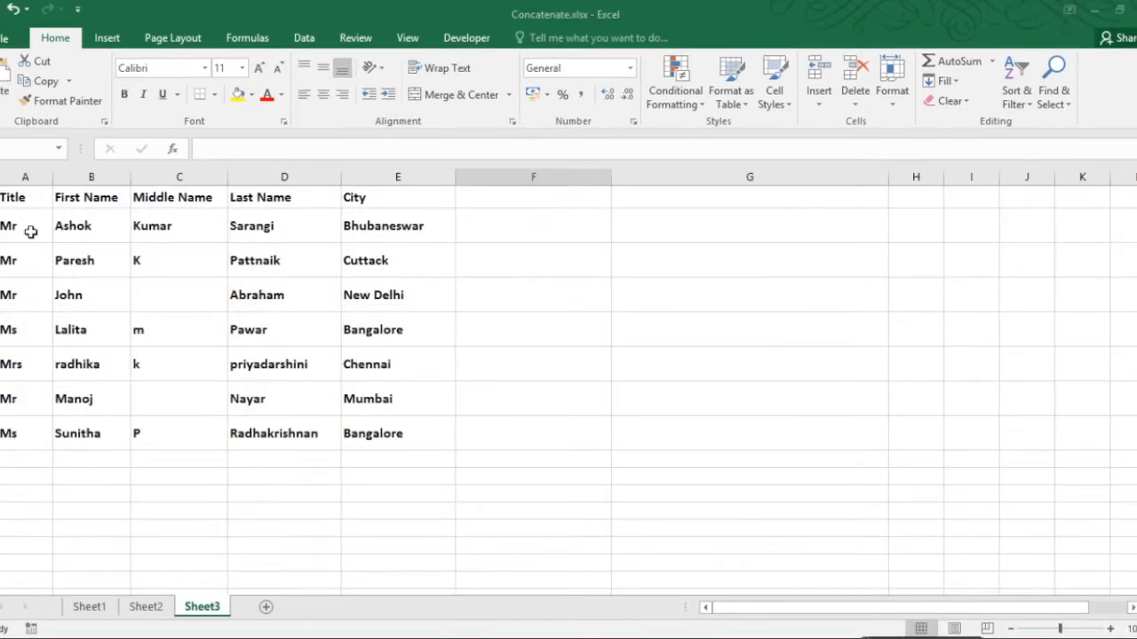
Step: Enter a formula in F2 joining the first name and middle name with the & operator
left_click(13, 227)
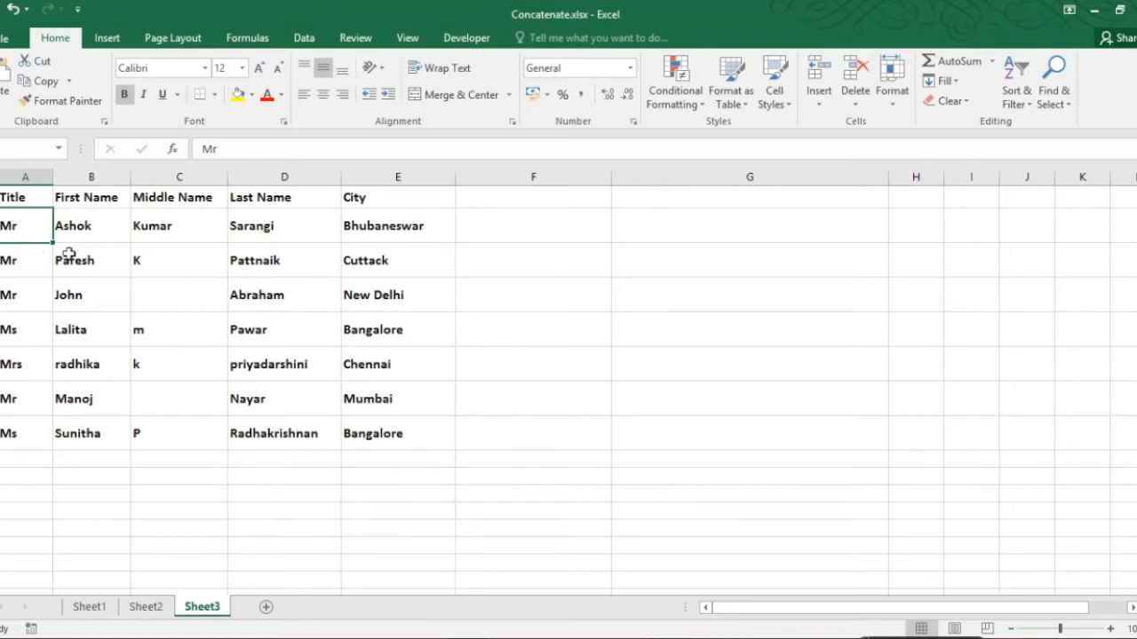
left_click(509, 233)
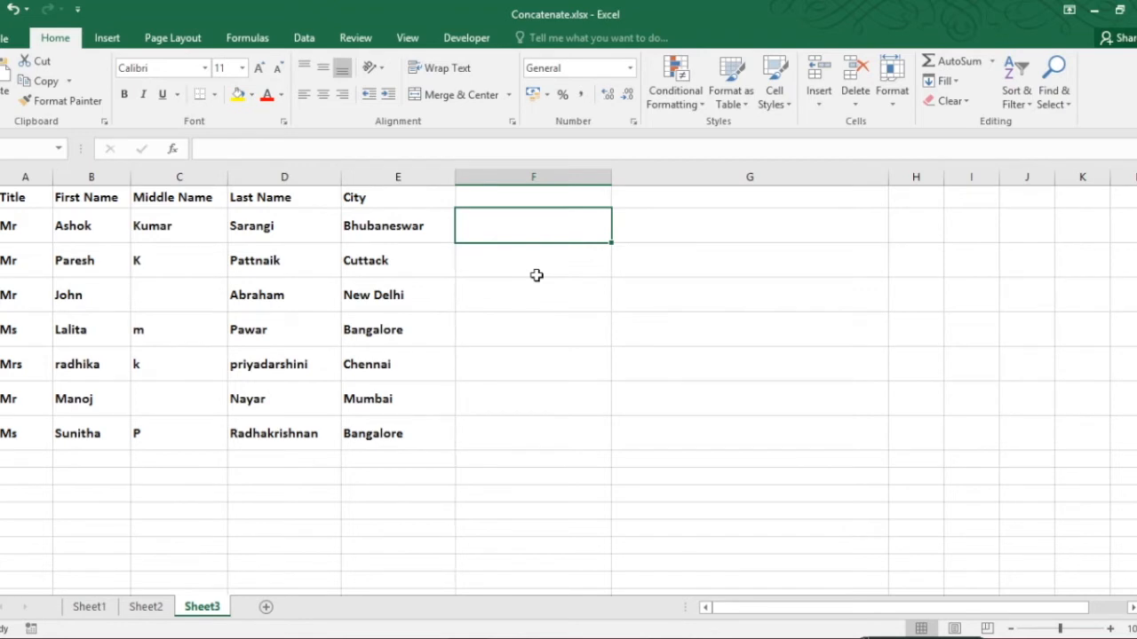
type("=")
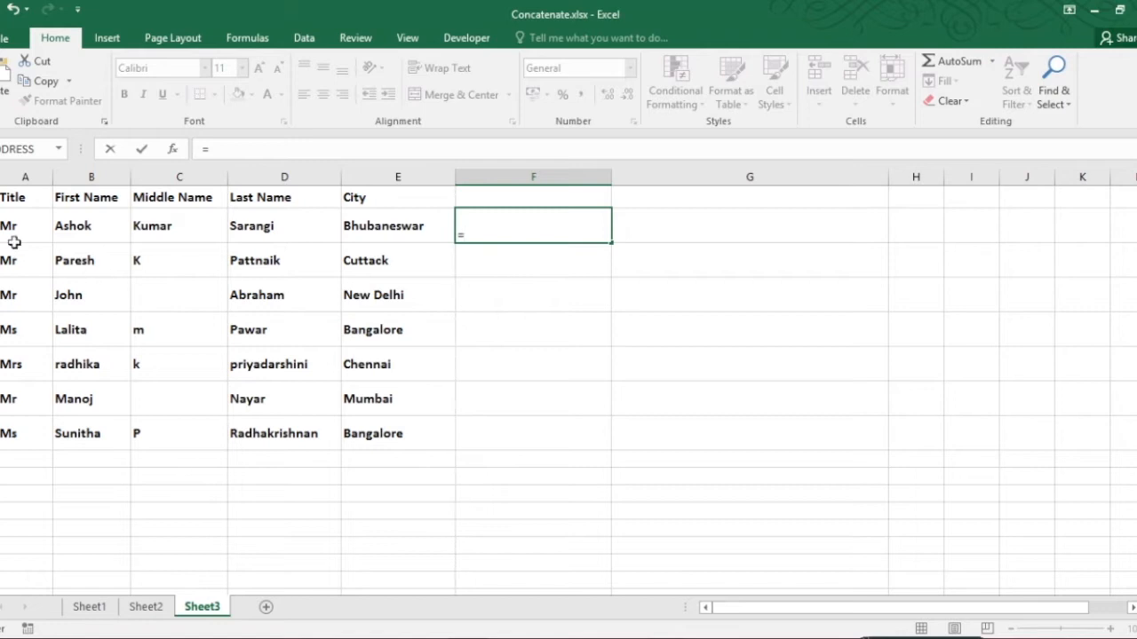
left_click(78, 227)
type("&")
left_click(166, 219)
key("Return")
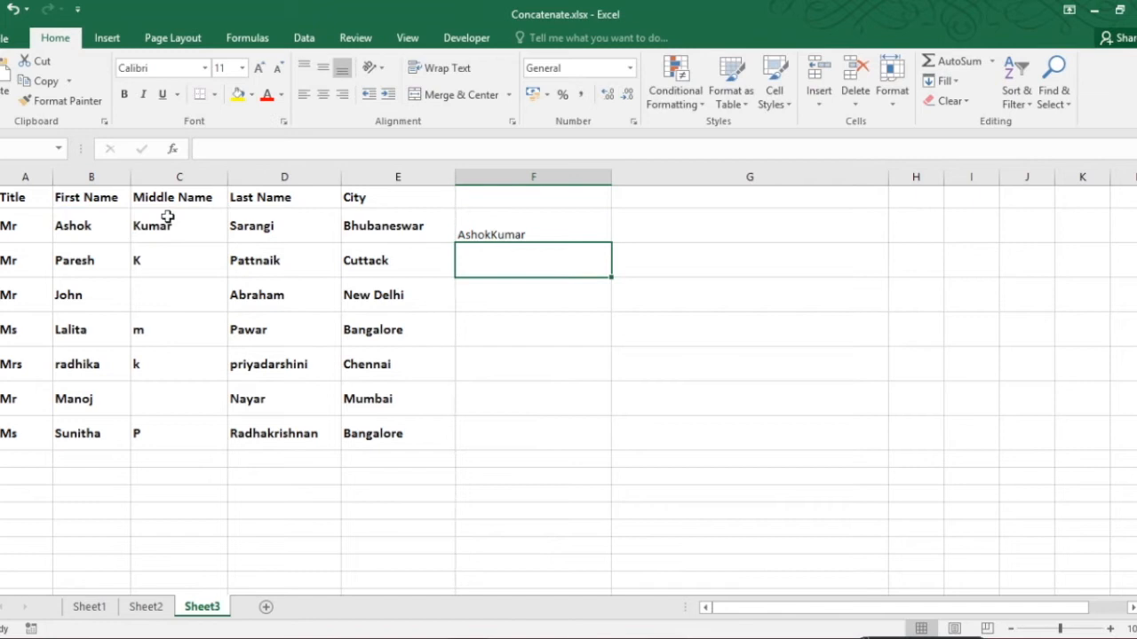
Step: Clear the contents of cell F2
left_click(475, 233)
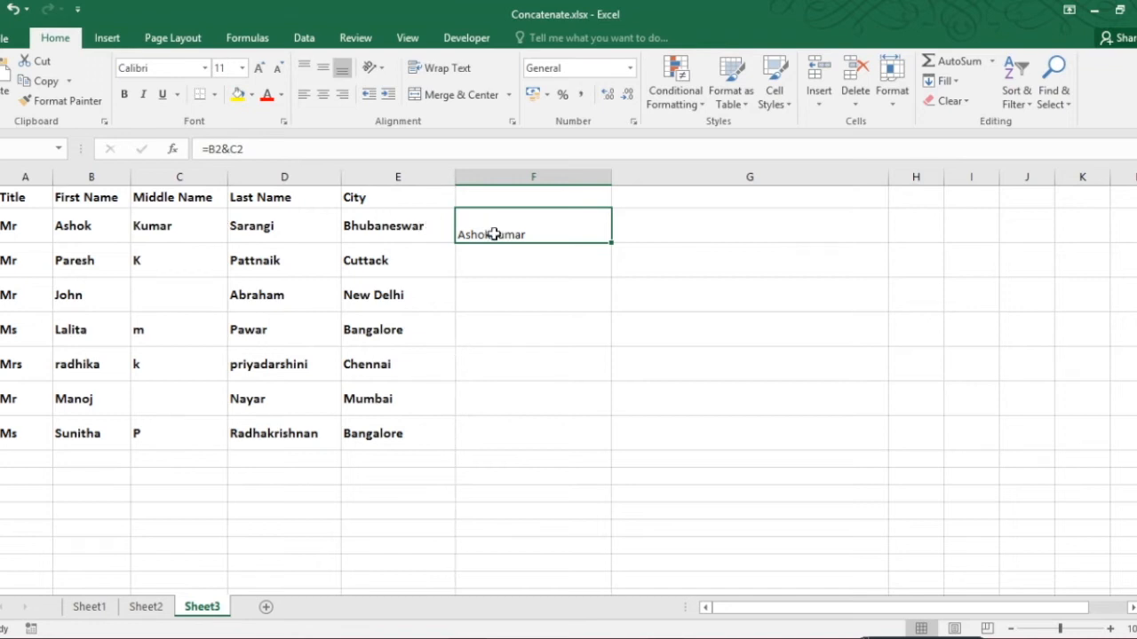
key("Delete")
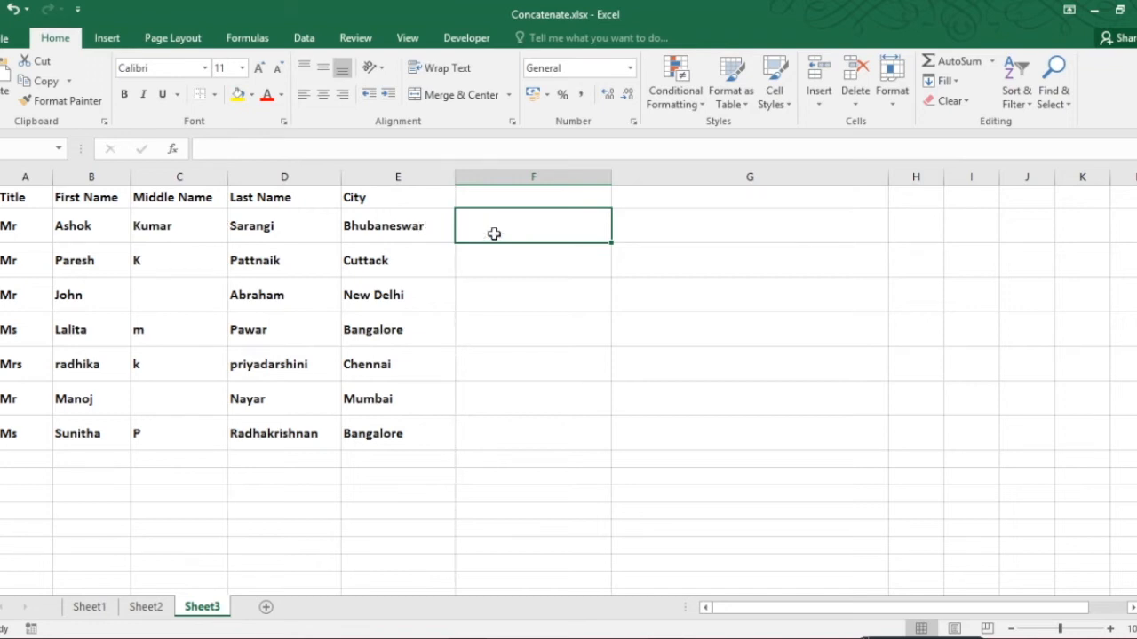
double_click(495, 234)
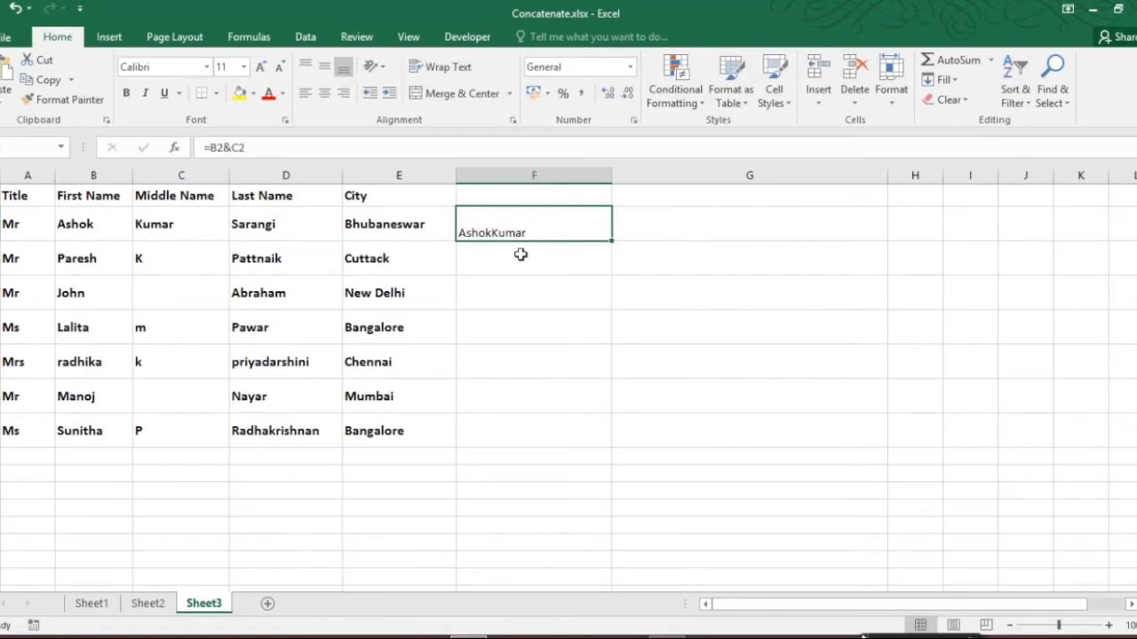
key("Delete")
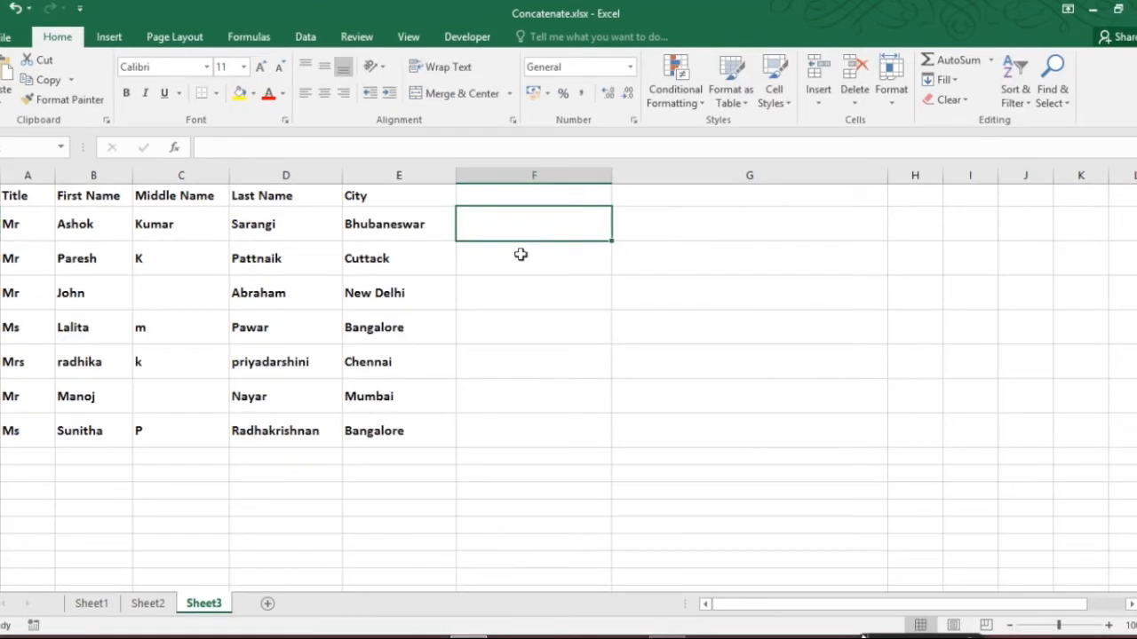
Step: Enter the formula =(A2&" "&B2&" "&C2&" "&D2) in F2 to join title, first, middle and last names with spaces
type("=(")
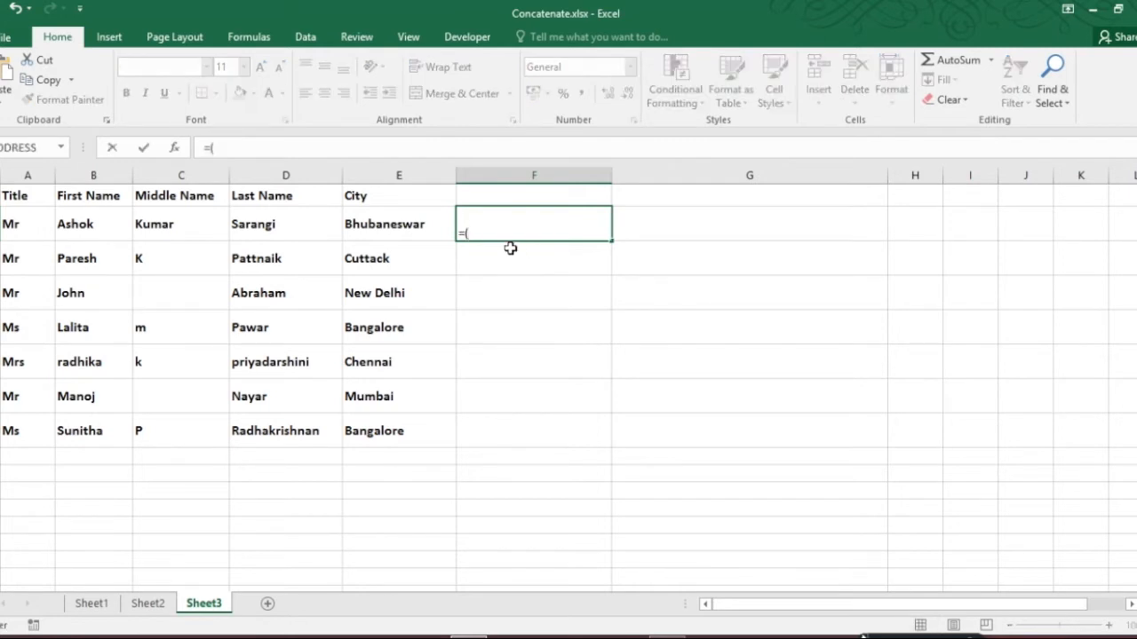
left_click(18, 229)
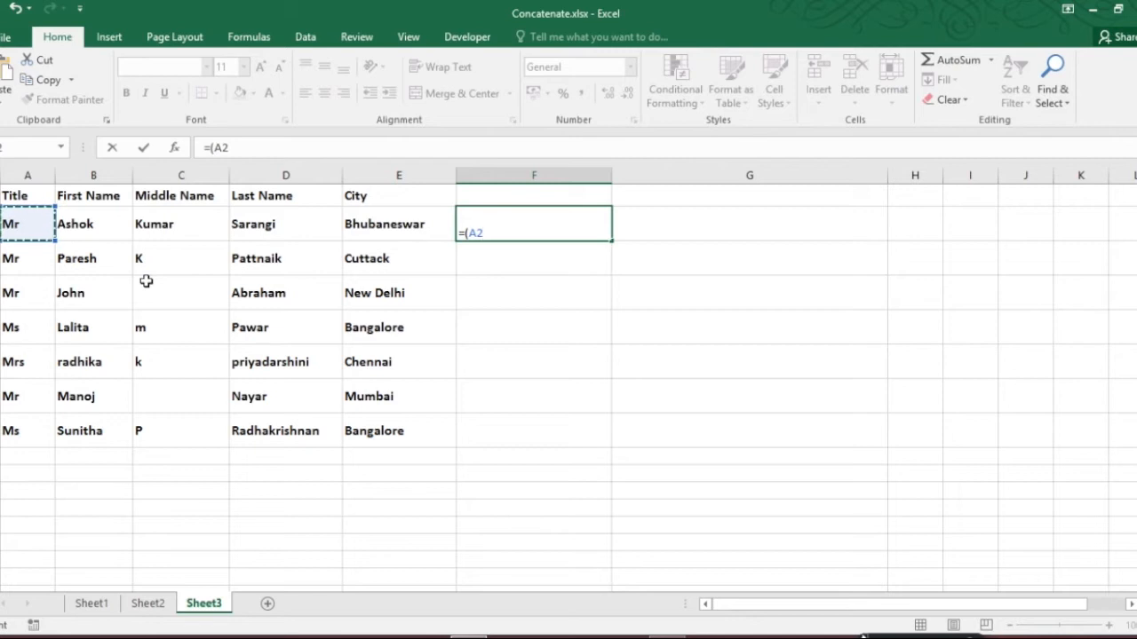
type("&\" \"&")
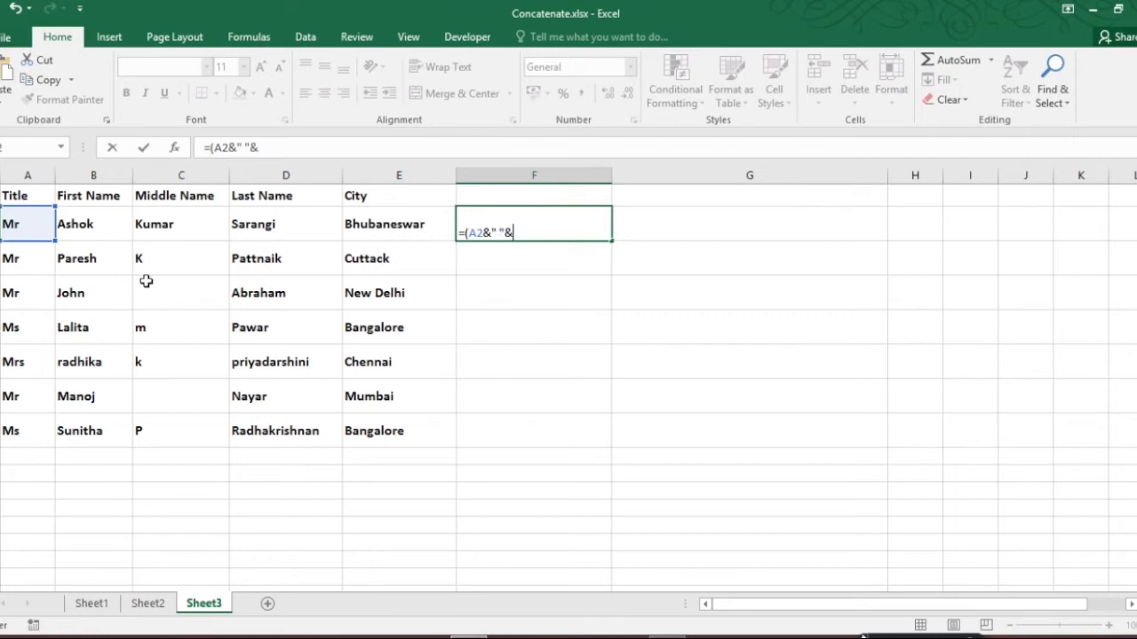
left_click(76, 228)
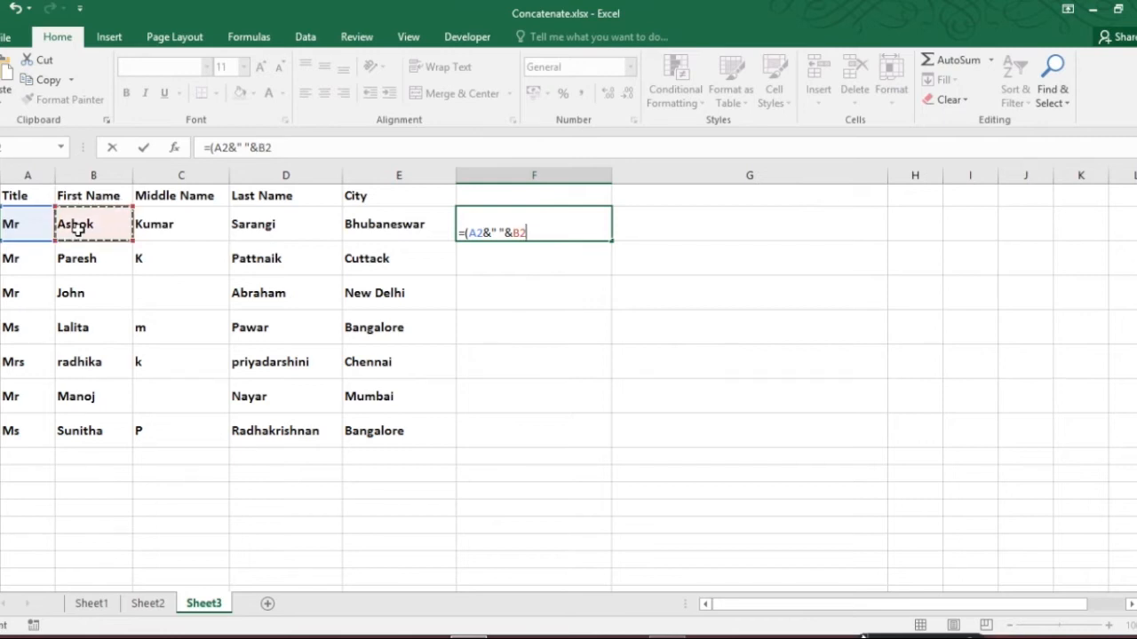
type("&\" \"&")
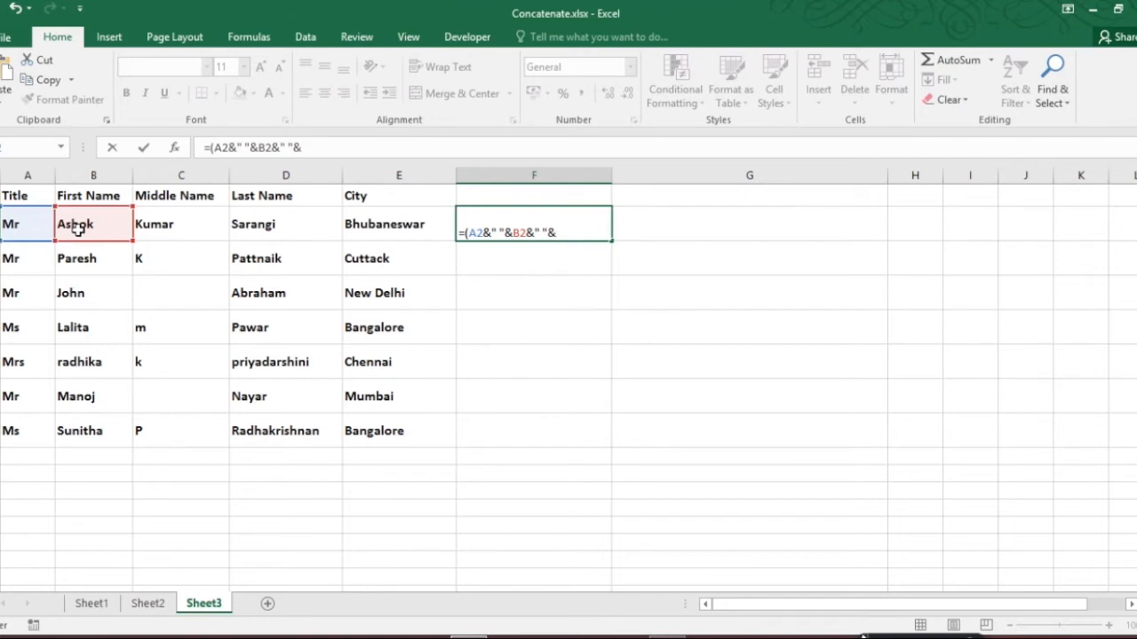
left_click(164, 227)
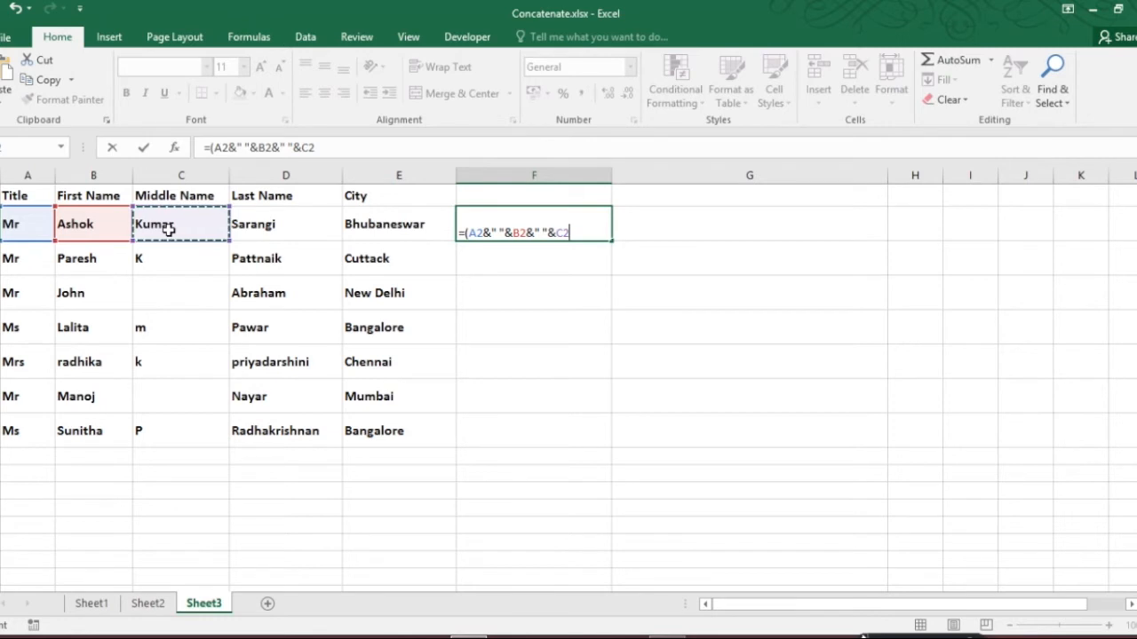
type("&\" \"")
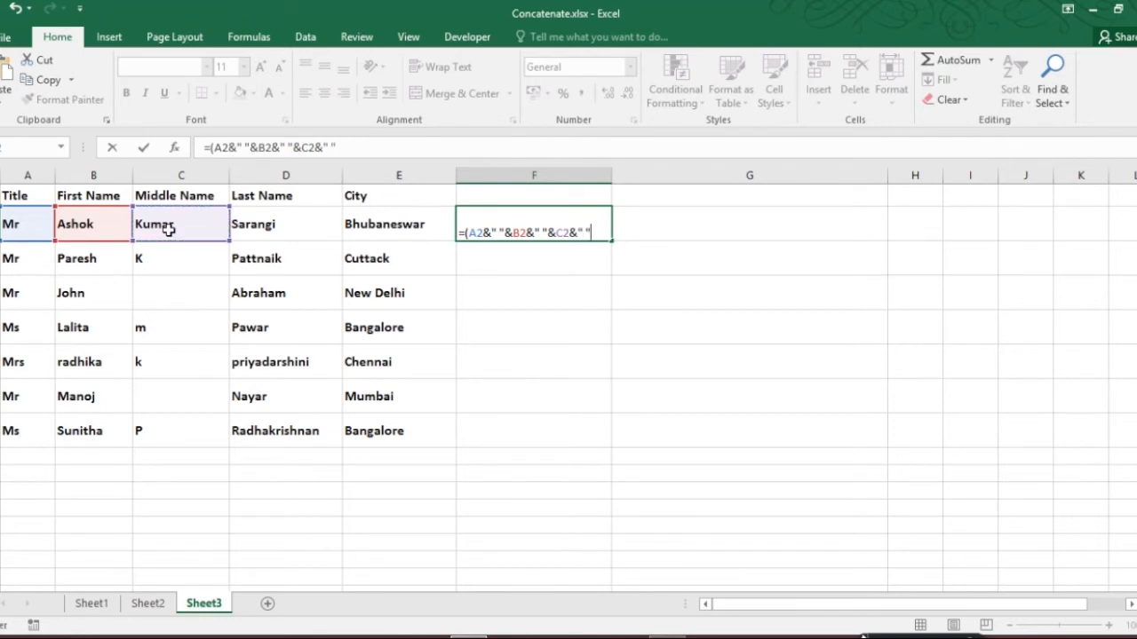
type("&")
left_click(260, 226)
type(")")
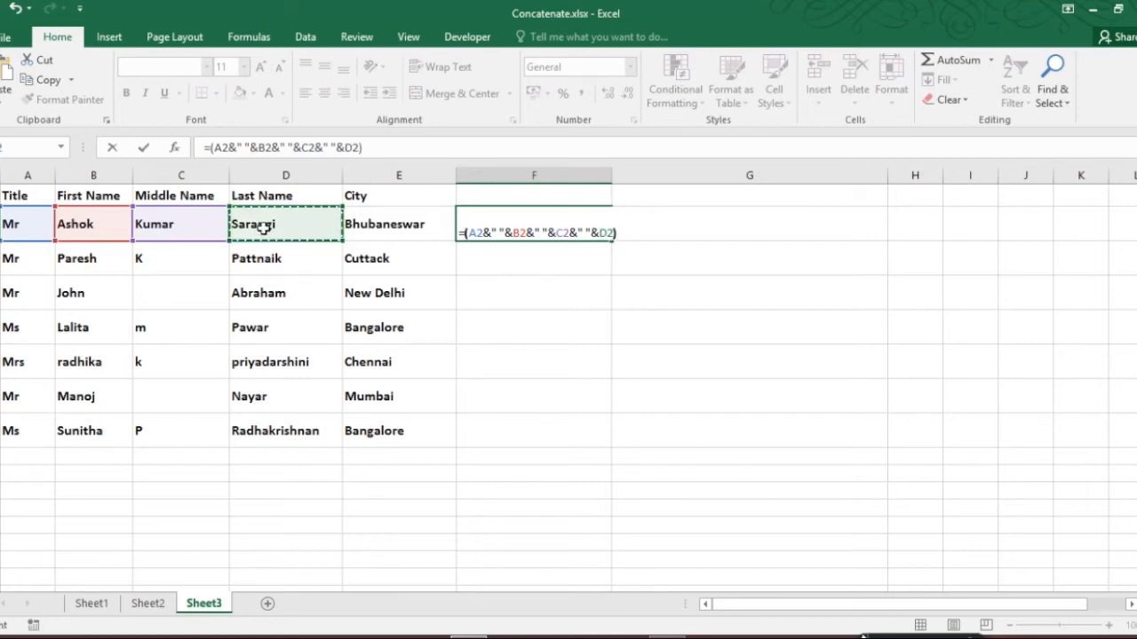
key("Return")
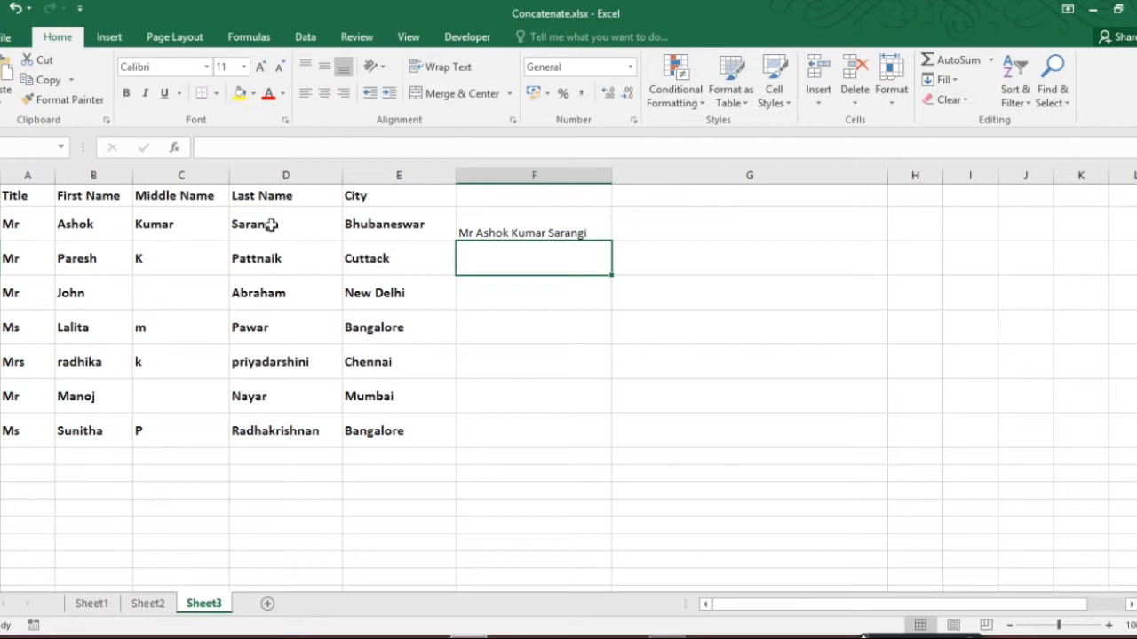
Step: Fill the F2 formula down through F8
left_click(522, 227)
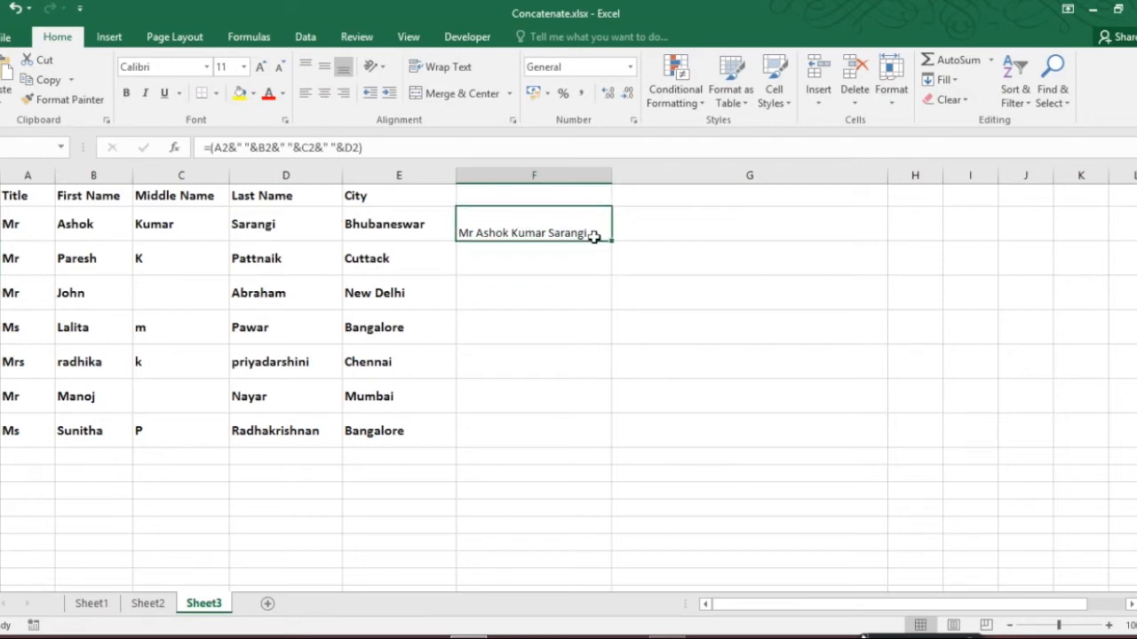
left_click_drag(611, 239, 629, 444)
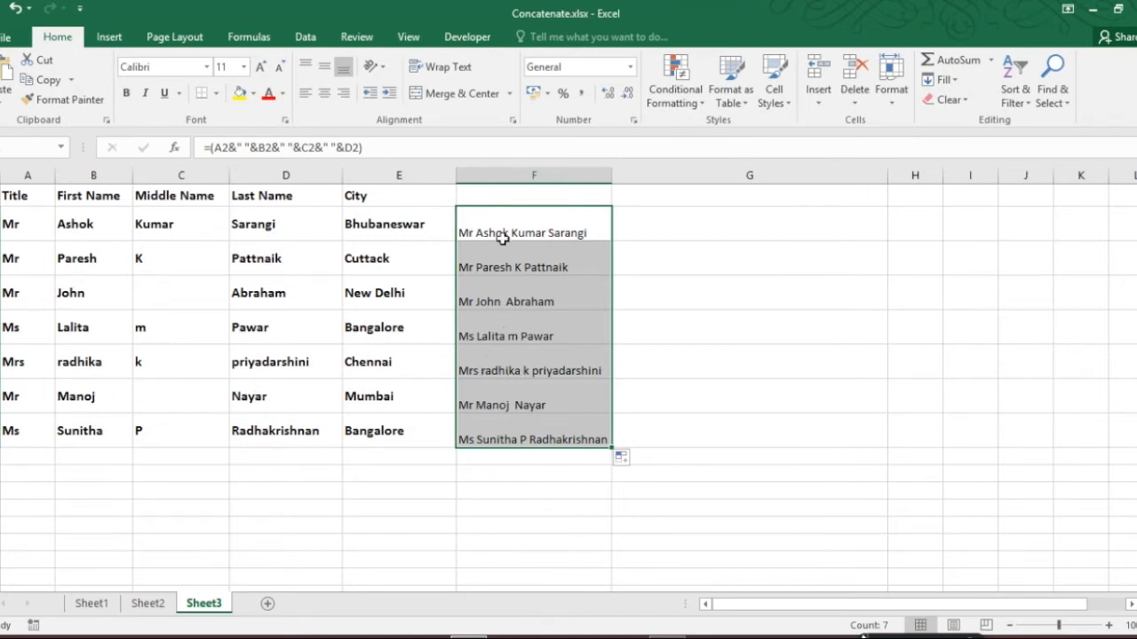
Step: Wrap the F2 formula in UPPER to convert the joined name to uppercase
left_click(503, 238)
left_click(214, 149)
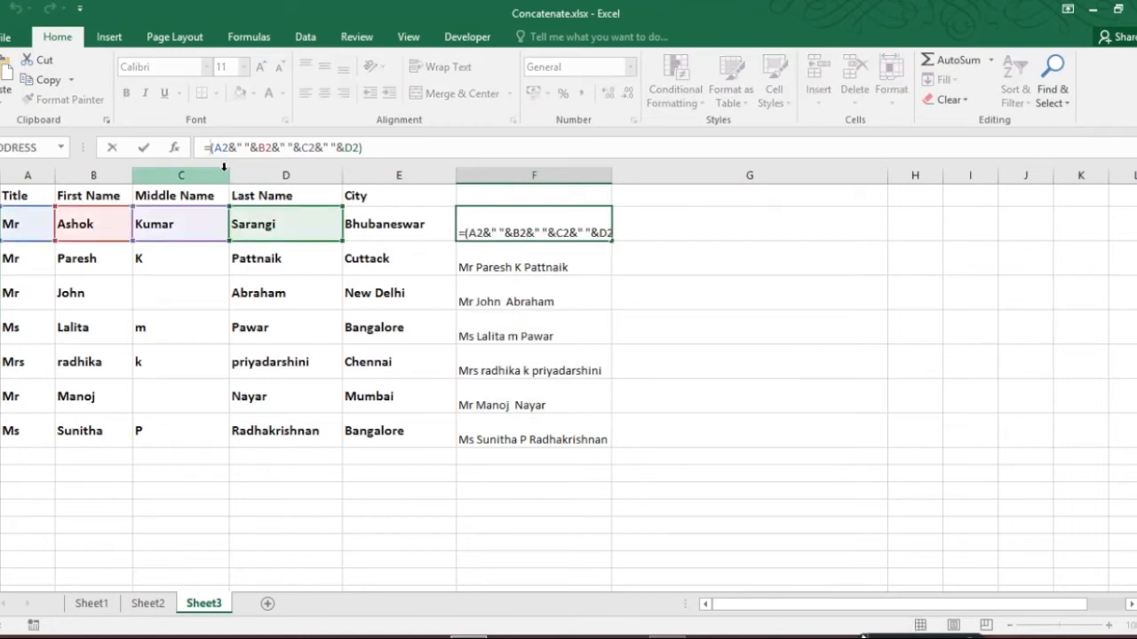
type("UPPER")
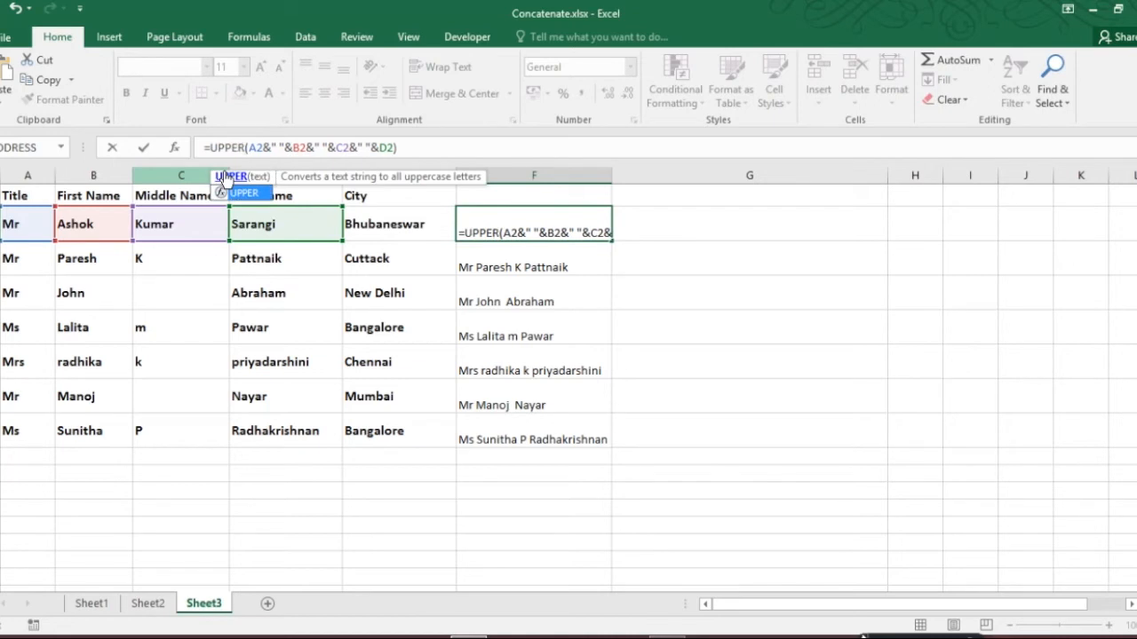
key("Return")
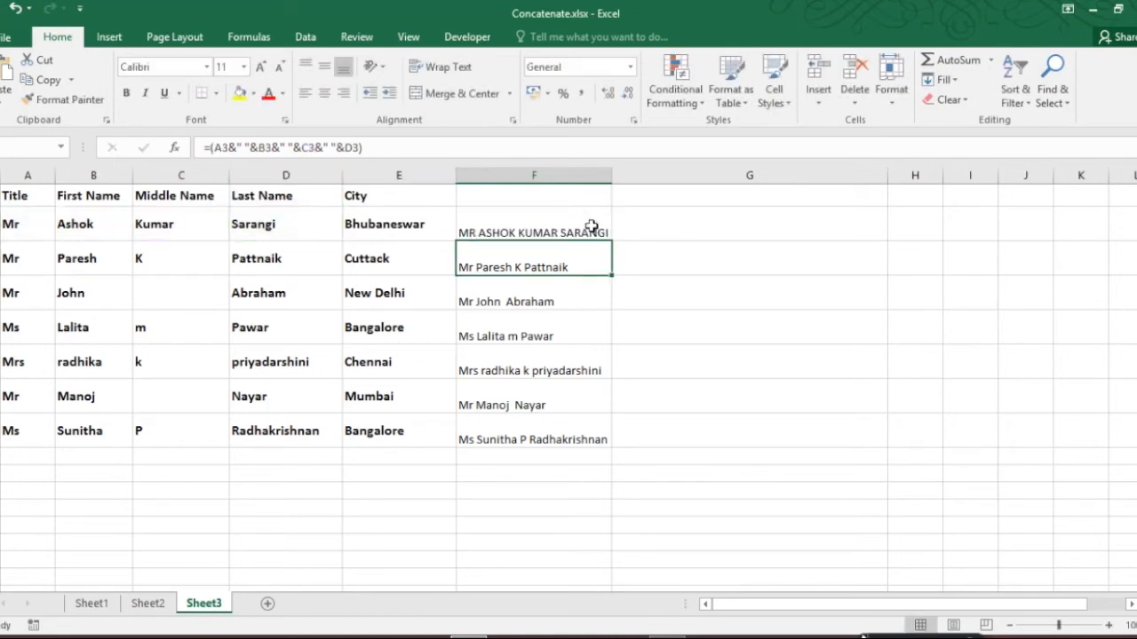
Step: Fill the UPPER formula from F2 down through F8 and widen column F
left_click(586, 229)
left_click_drag(611, 240, 609, 447)
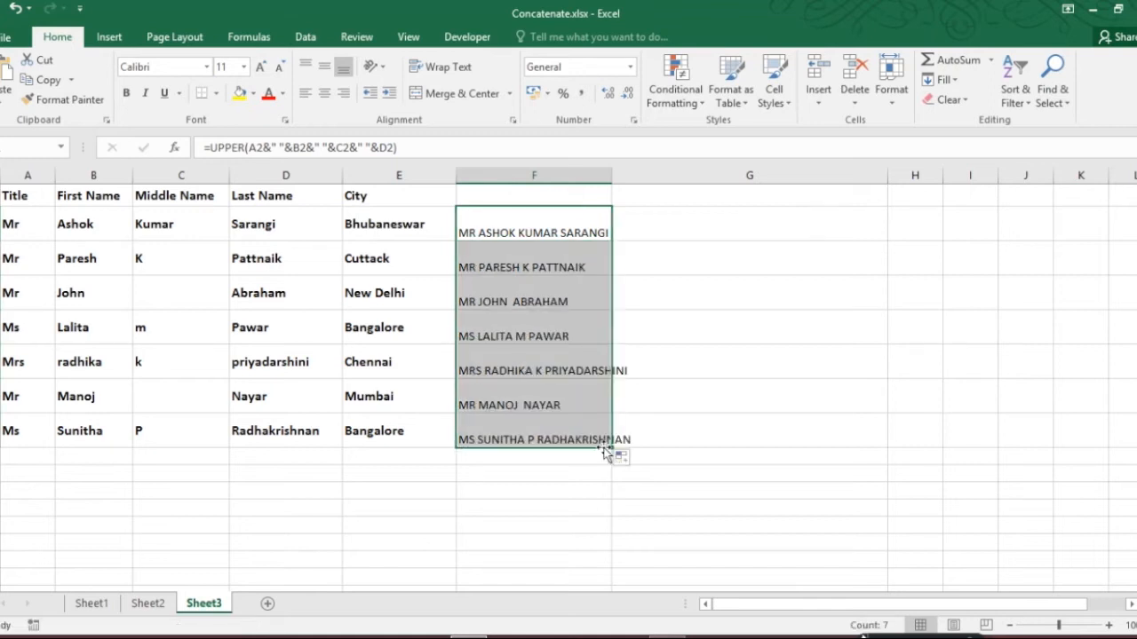
left_click_drag(612, 174, 631, 173)
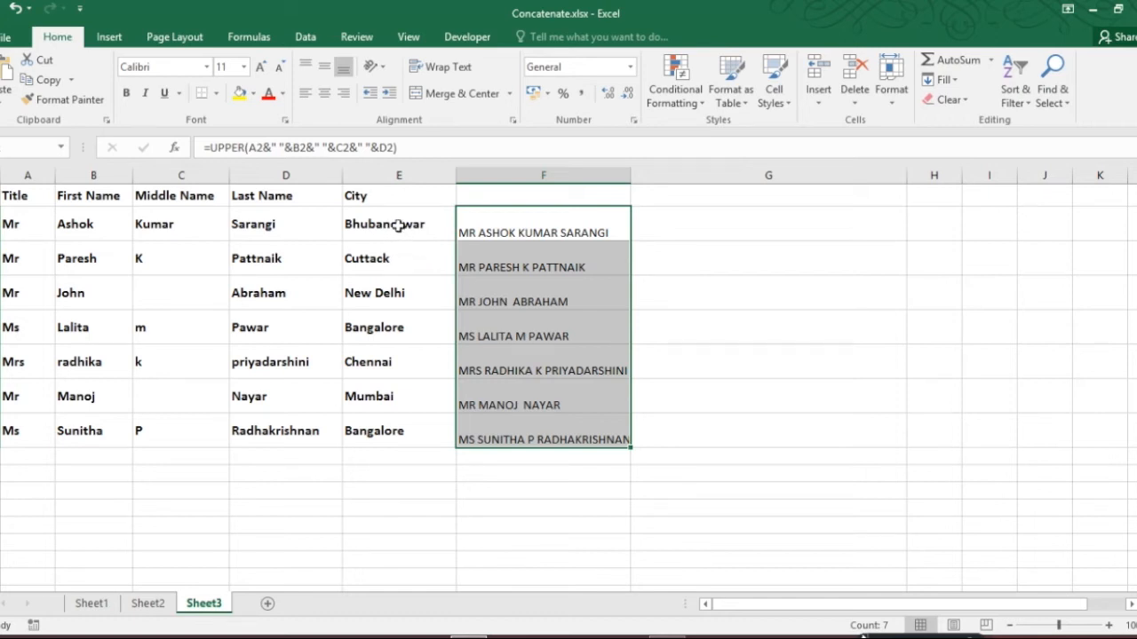
left_click(701, 233)
type("con")
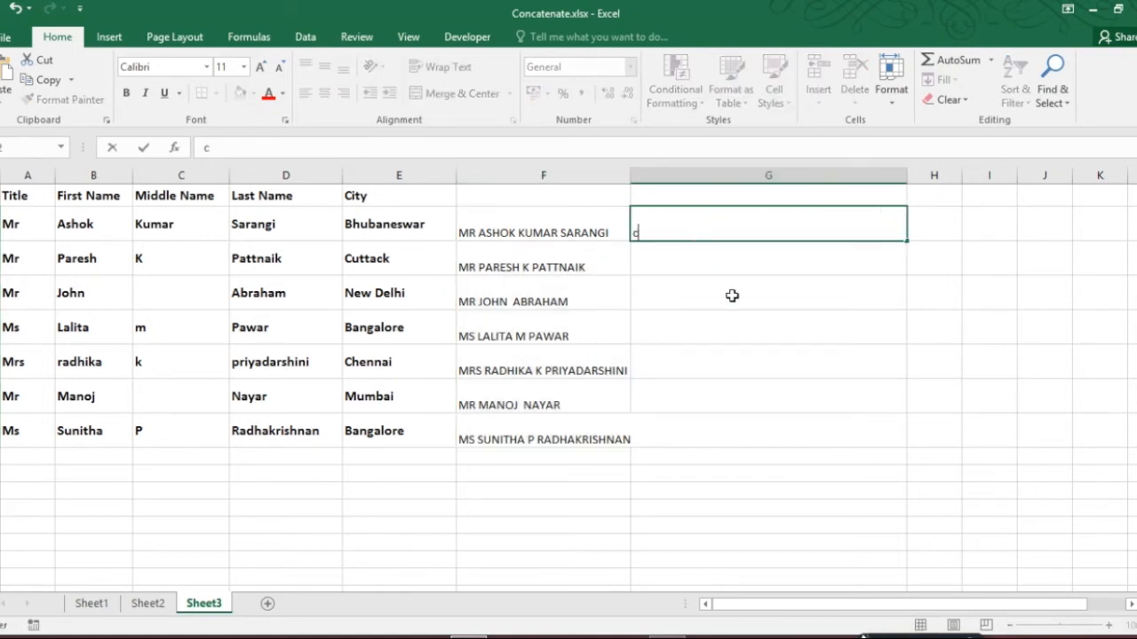
key("BackSpace")
key("BackSpace")
key("BackSpace")
type("=C")
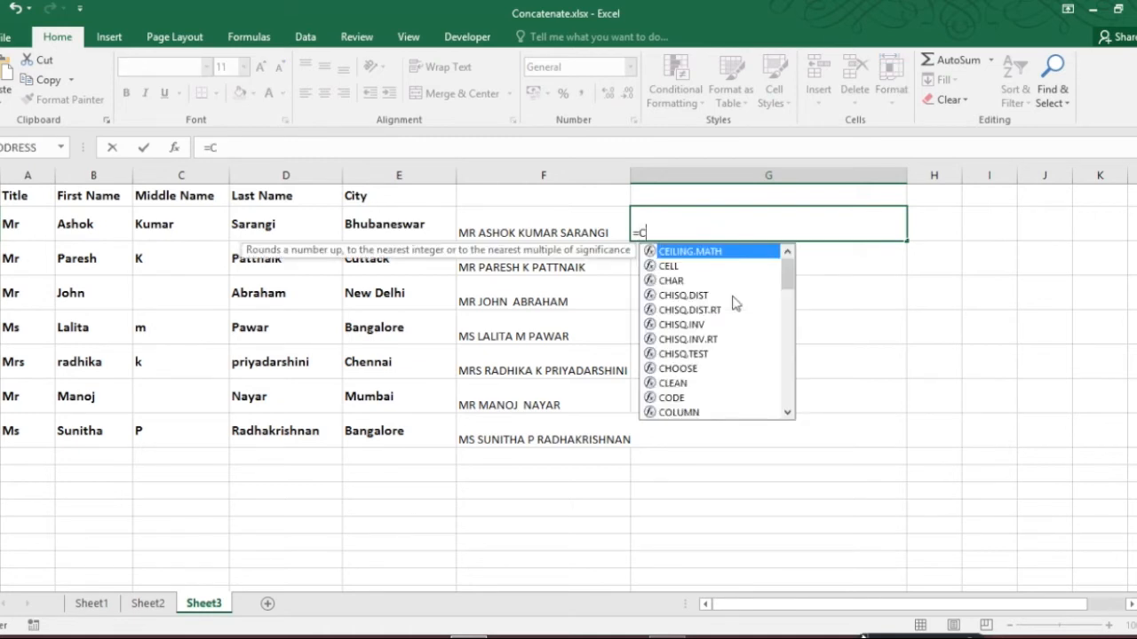
type("ON")
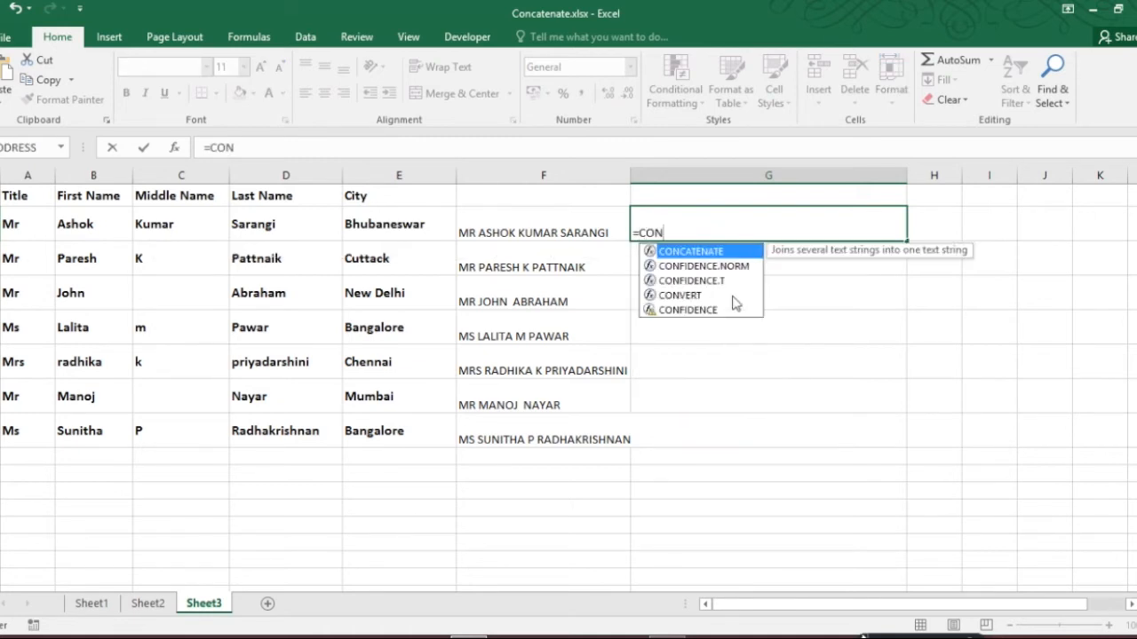
double_click(655, 252)
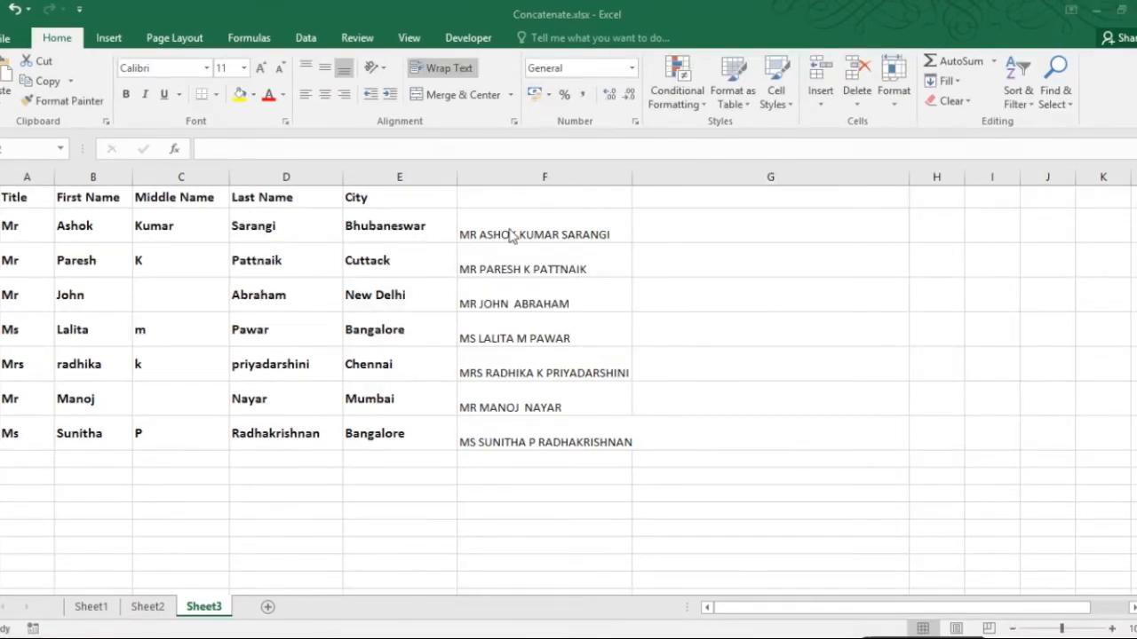
Step: Enter =CONCATENATE(F2,CHAR(10),"Lives in "&E2) in G2 to put the full name and city on separate lines
left_click(738, 242)
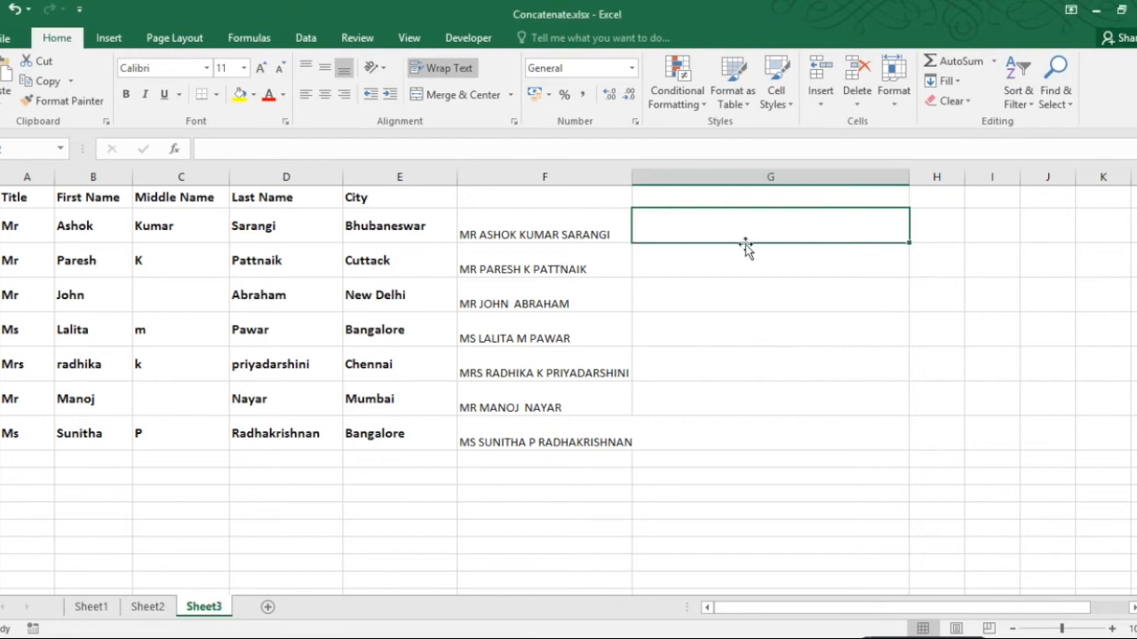
type("=")
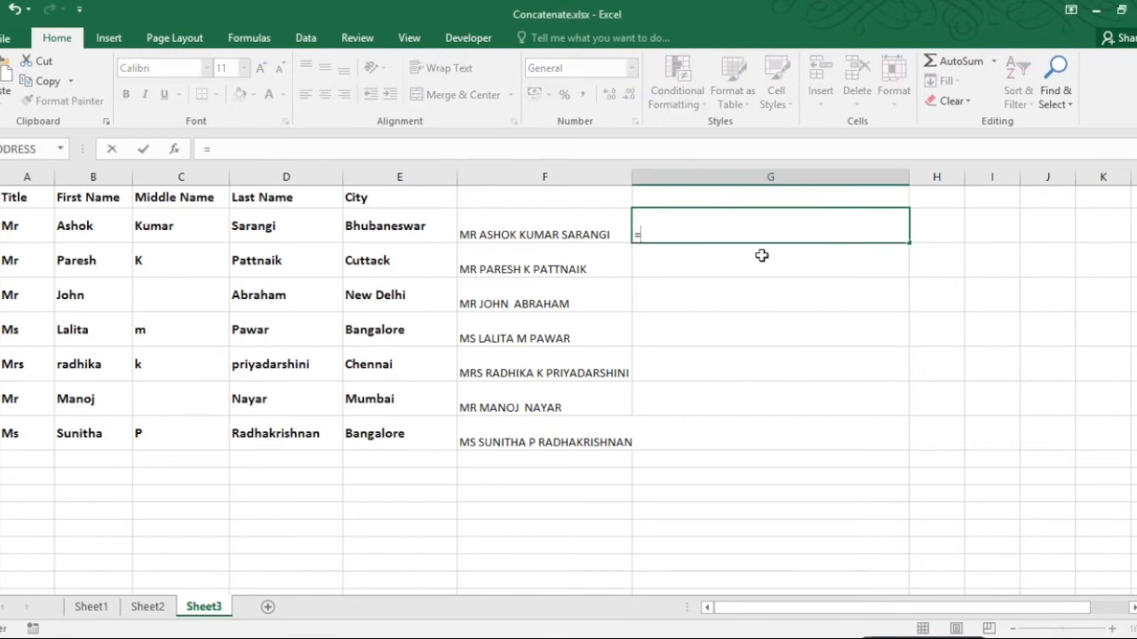
type("con")
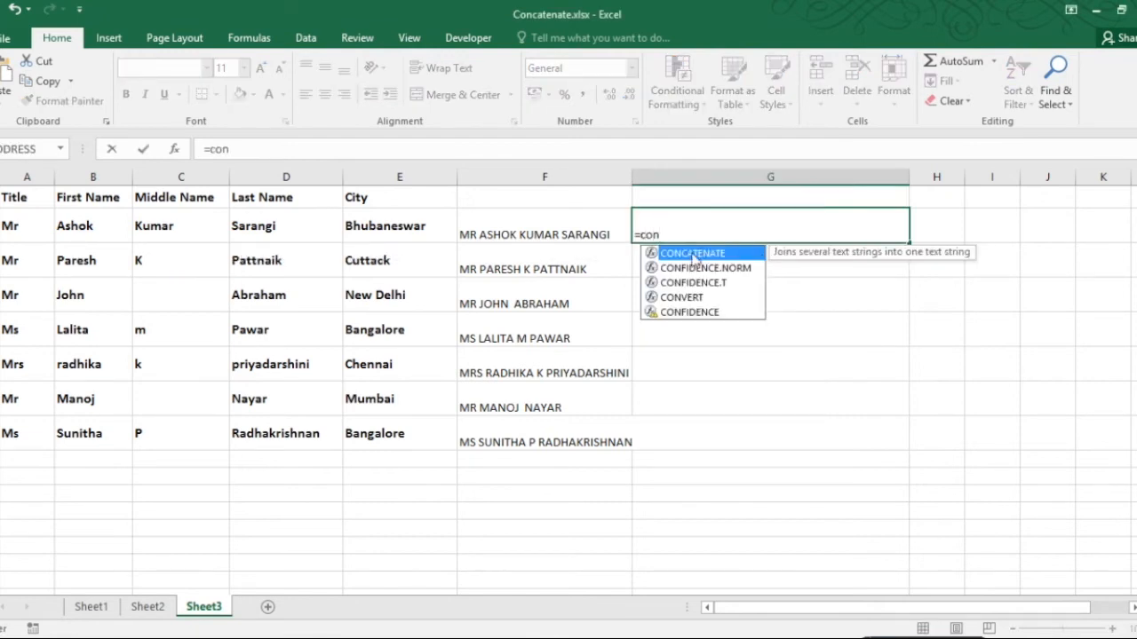
double_click(655, 255)
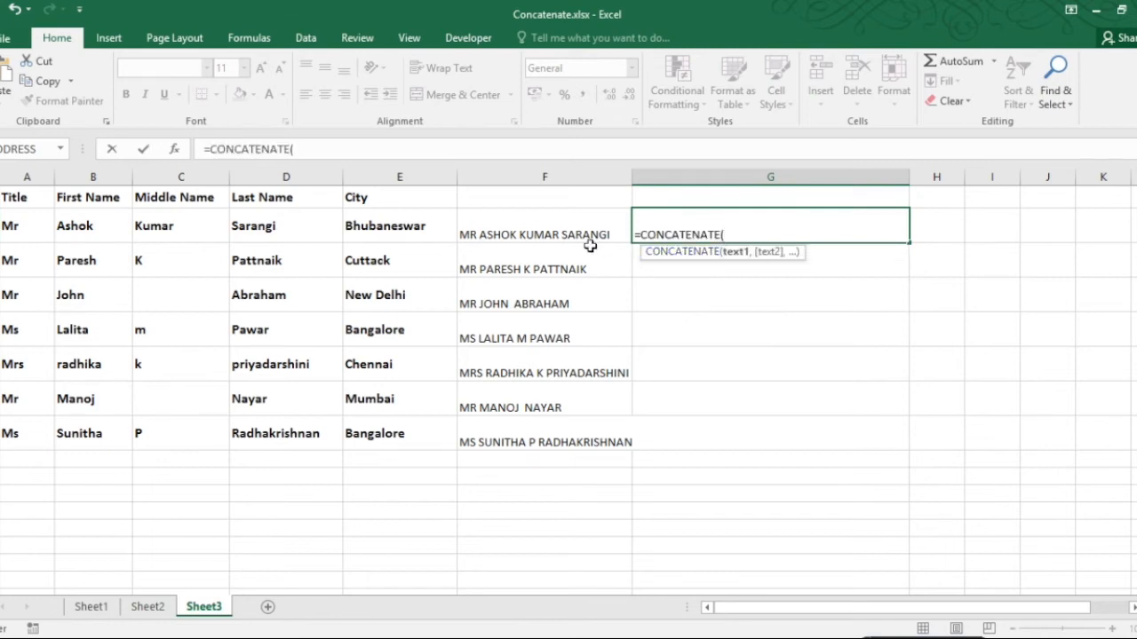
left_click(513, 233)
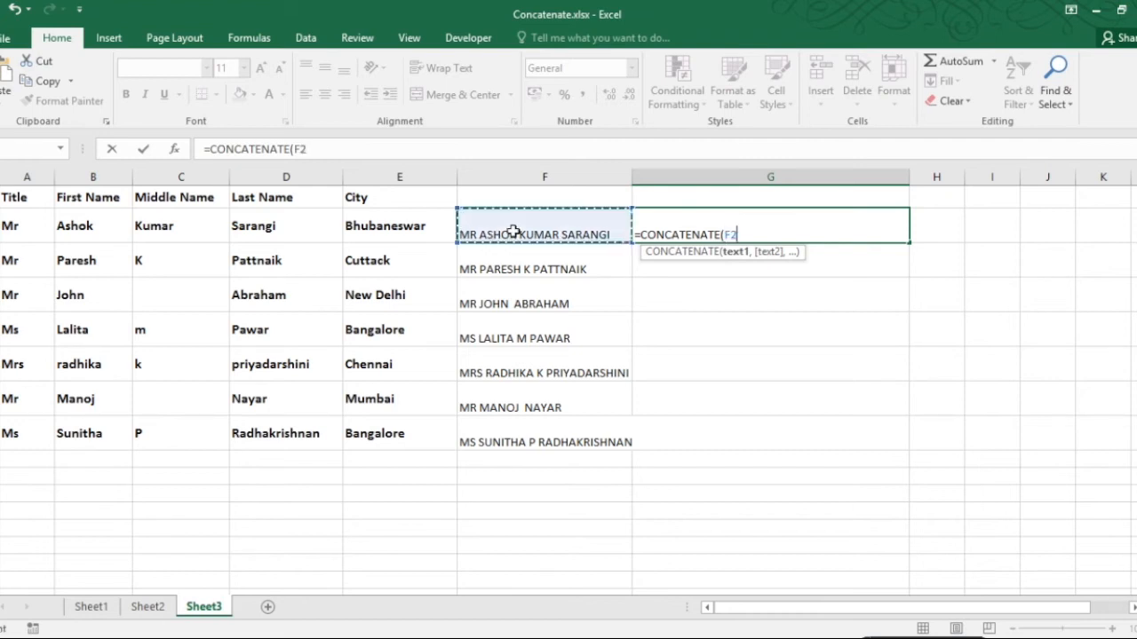
type(",")
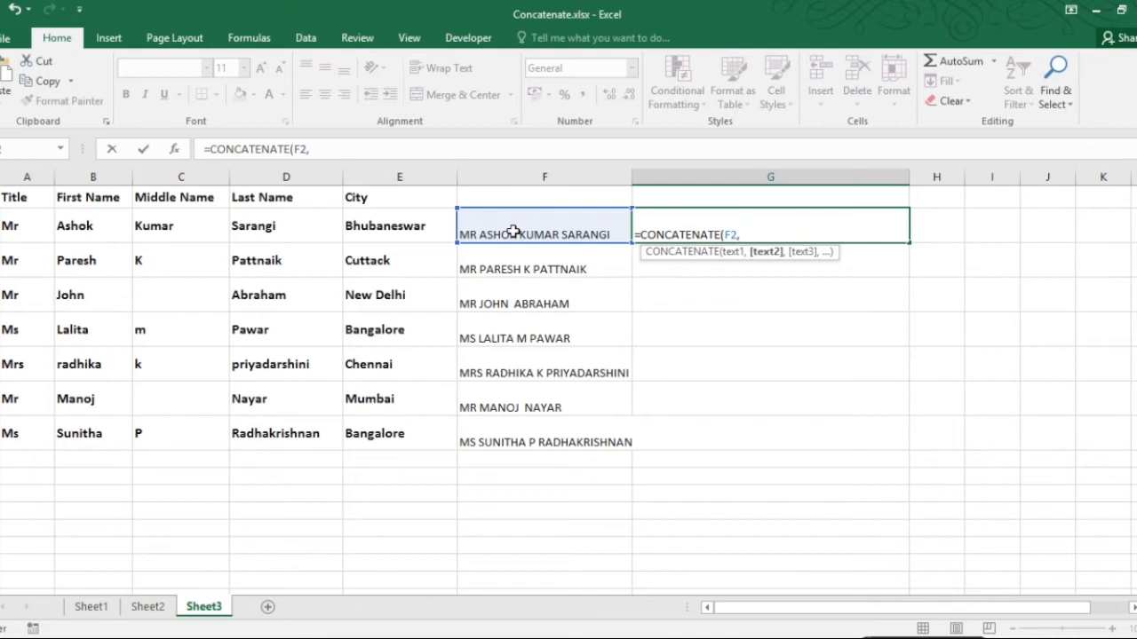
type("CHAR(10)")
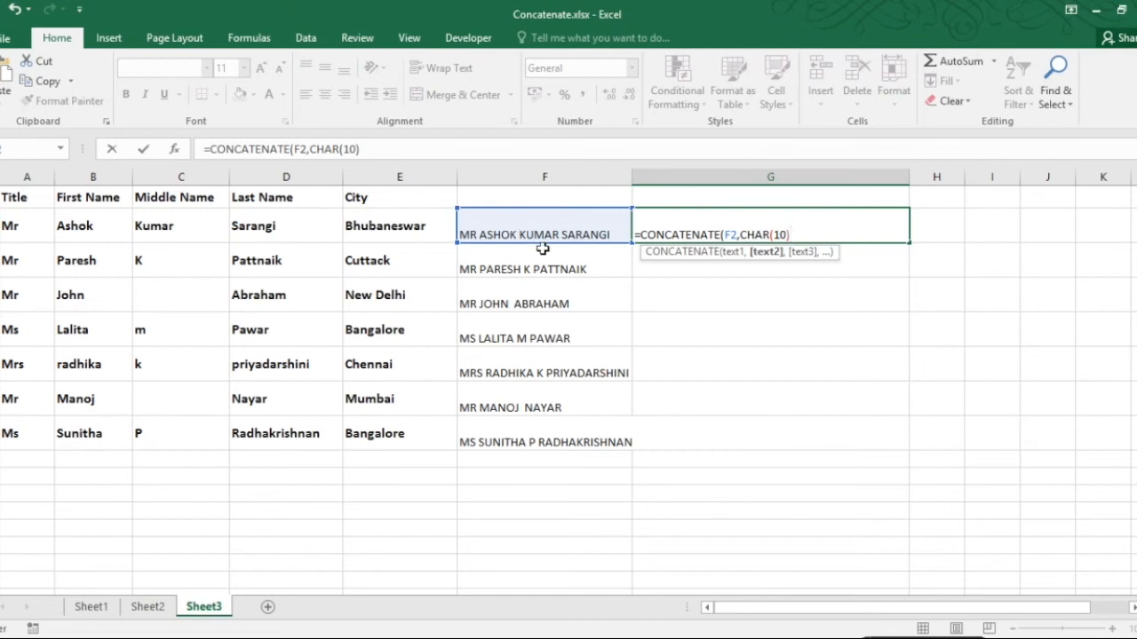
type(",\"")
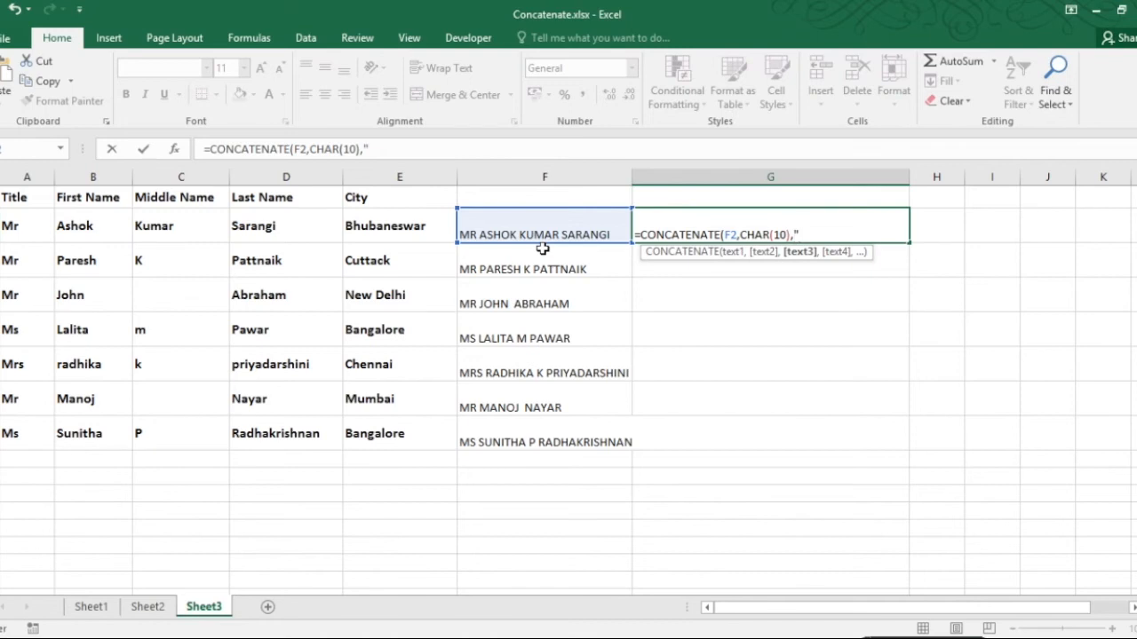
type("Lives in \"&")
left_click(399, 227)
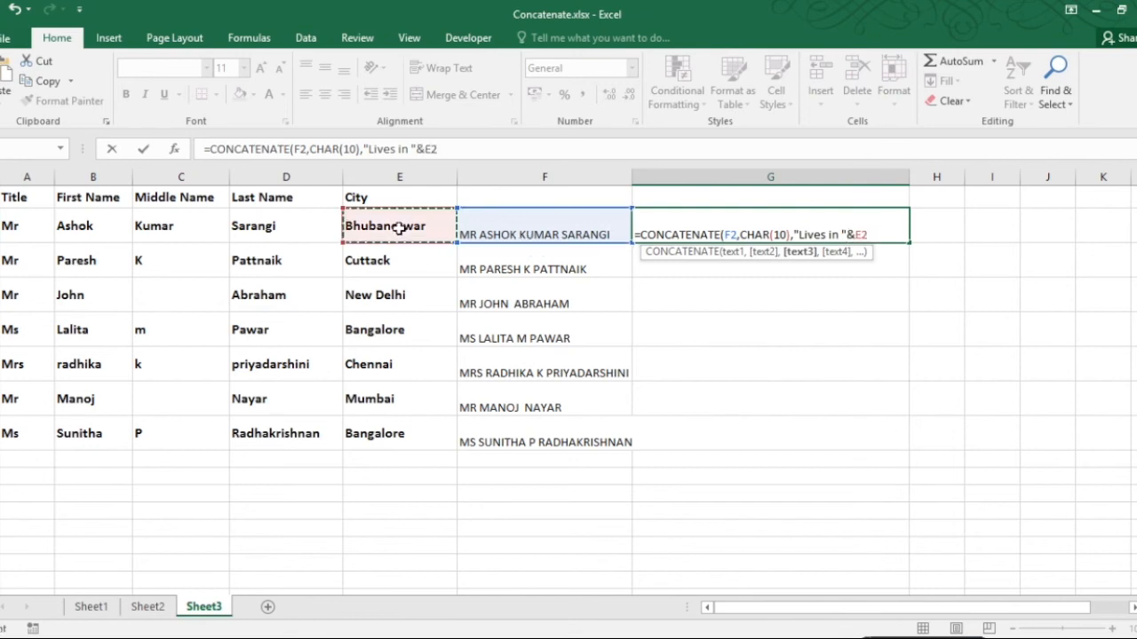
type(")")
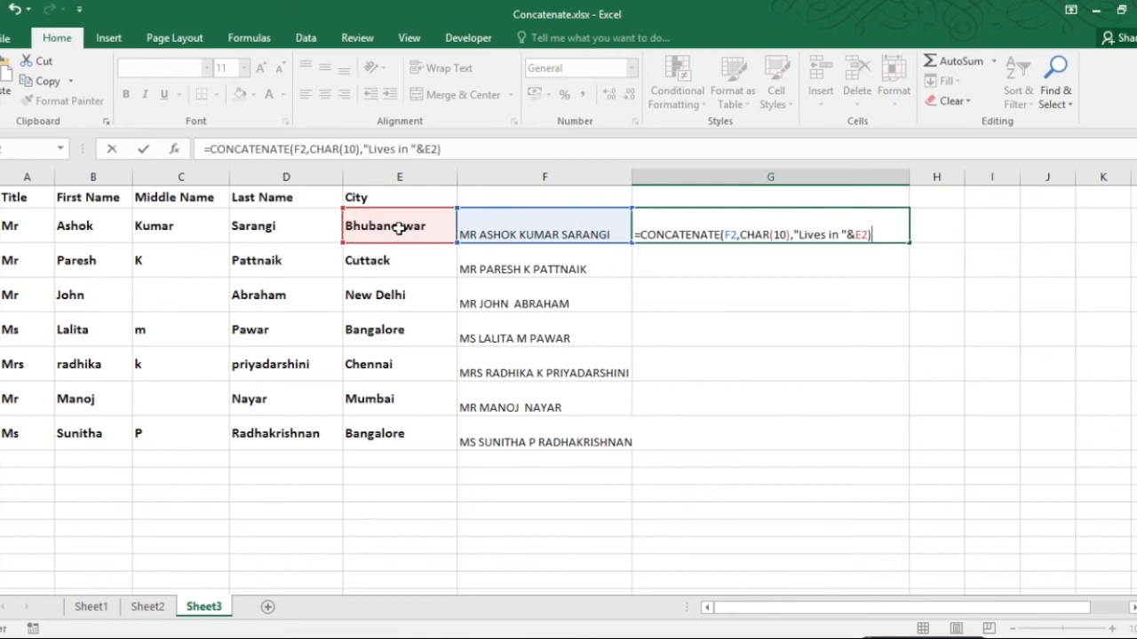
key("Return")
Step: Fill the G2 formula down through G8
left_click(687, 231)
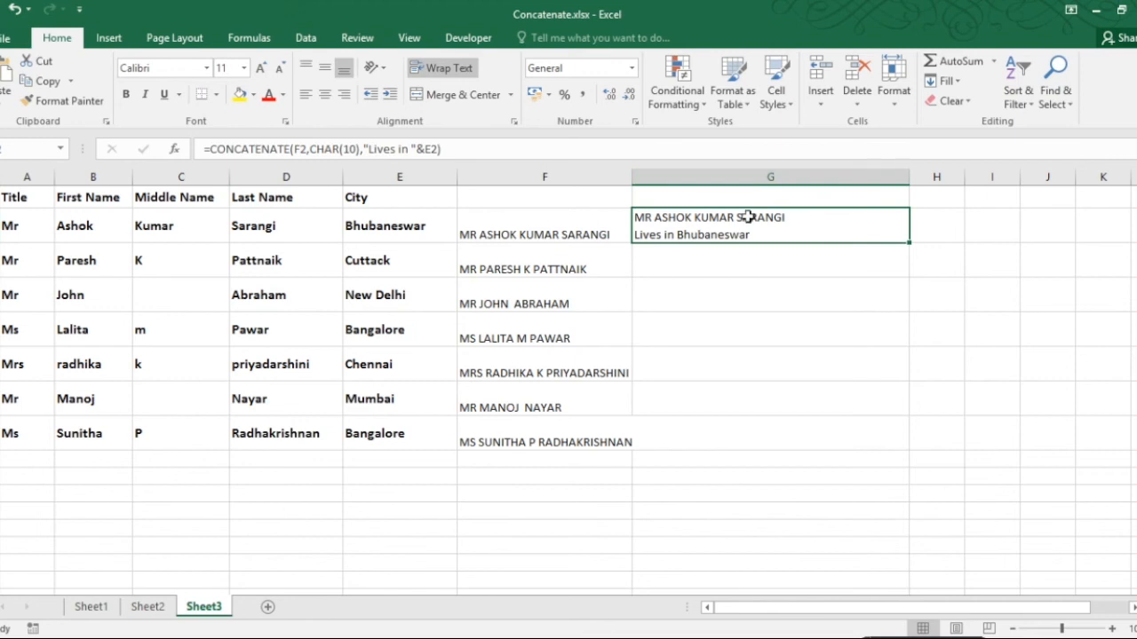
left_click(437, 70)
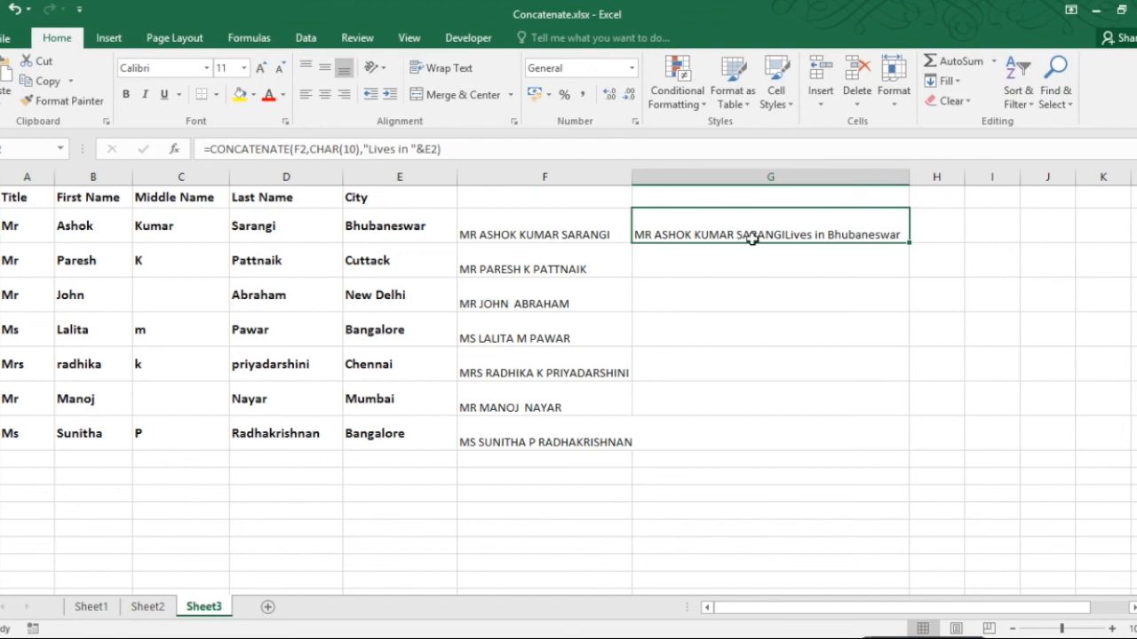
double_click(908, 243)
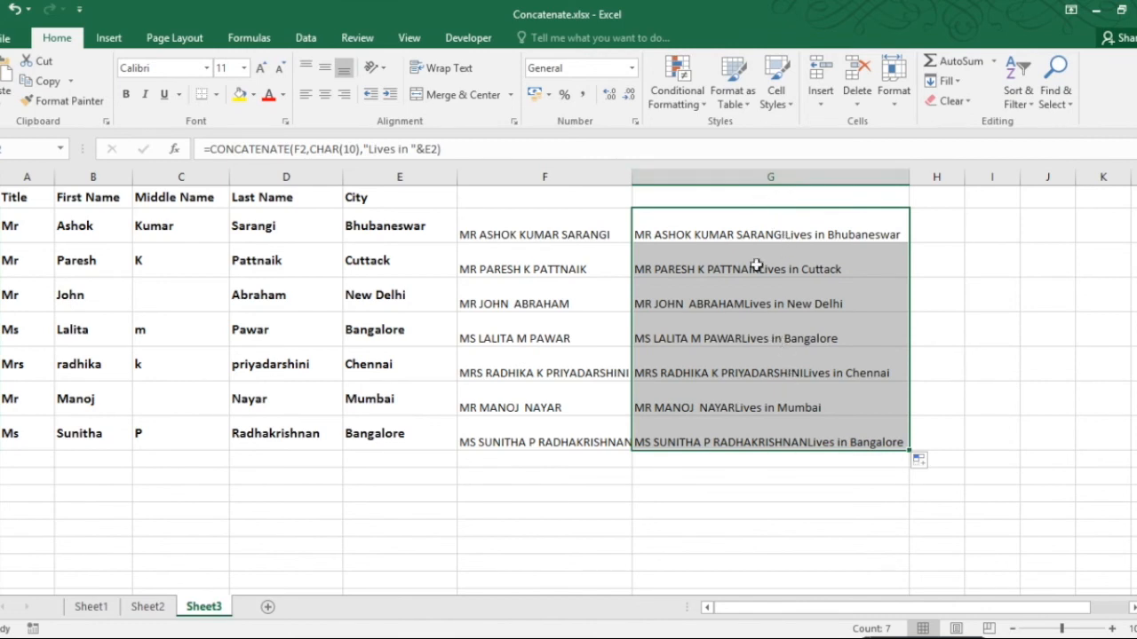
Step: Apply Wrap Text to column G so the line breaks display
left_click(738, 177)
left_click(426, 73)
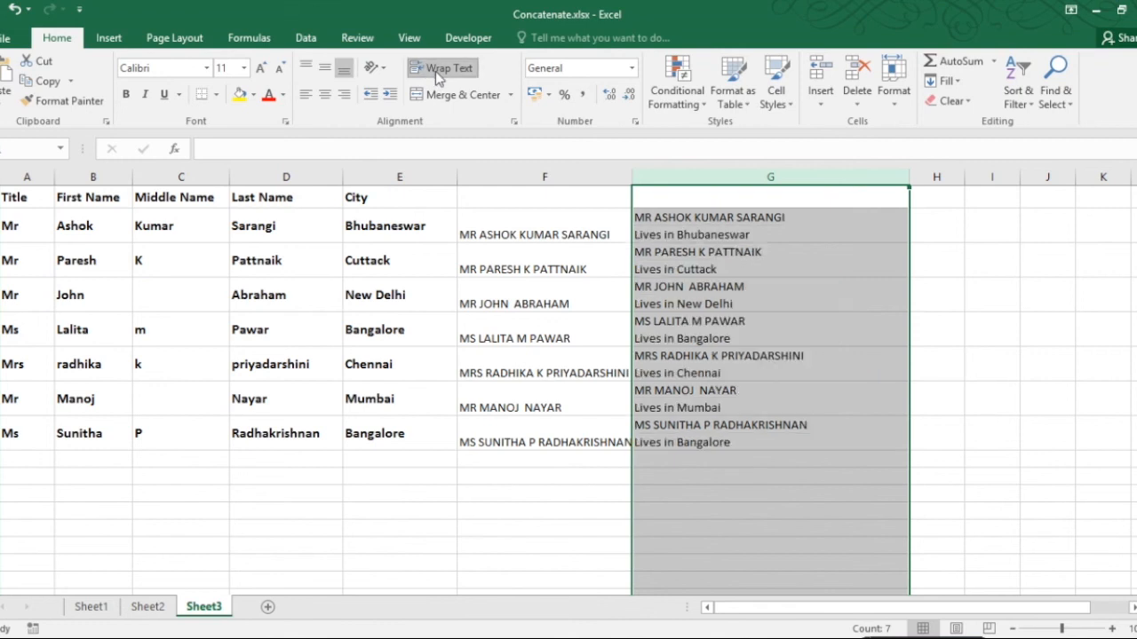
Step: Review the formulas in G2 and F2
left_click(727, 228)
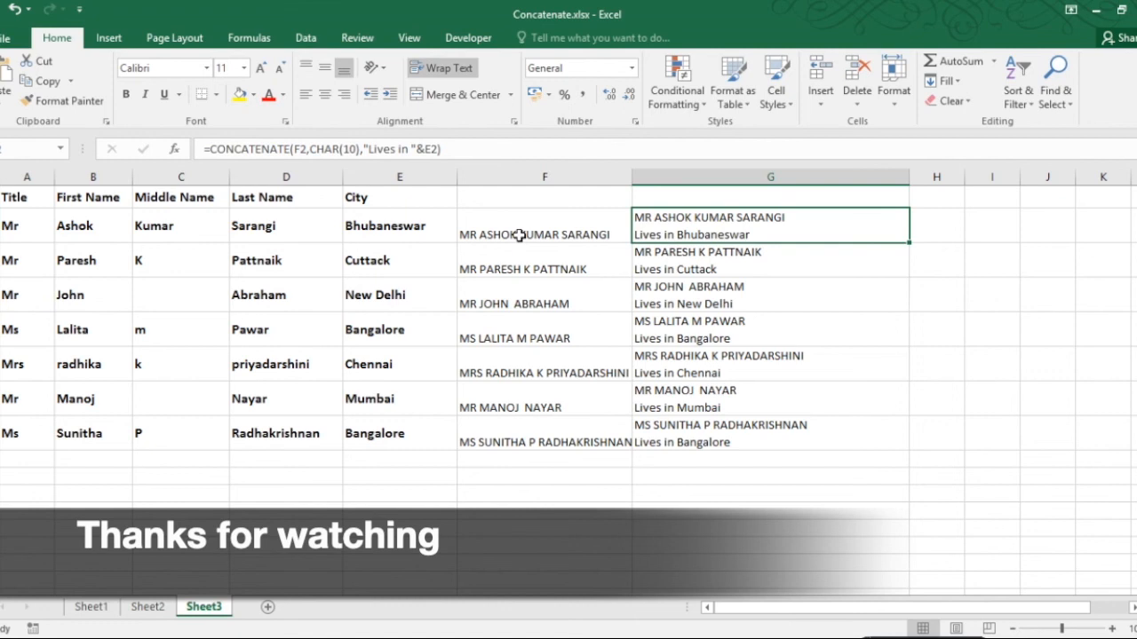
left_click(520, 234)
left_click(741, 234)
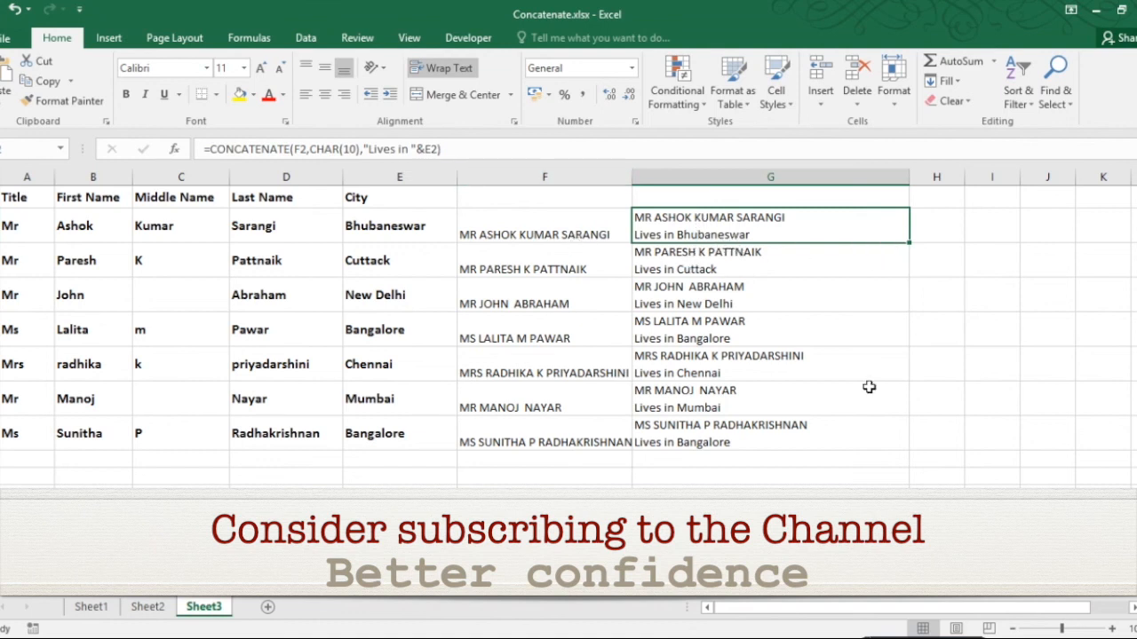
left_click(486, 236)
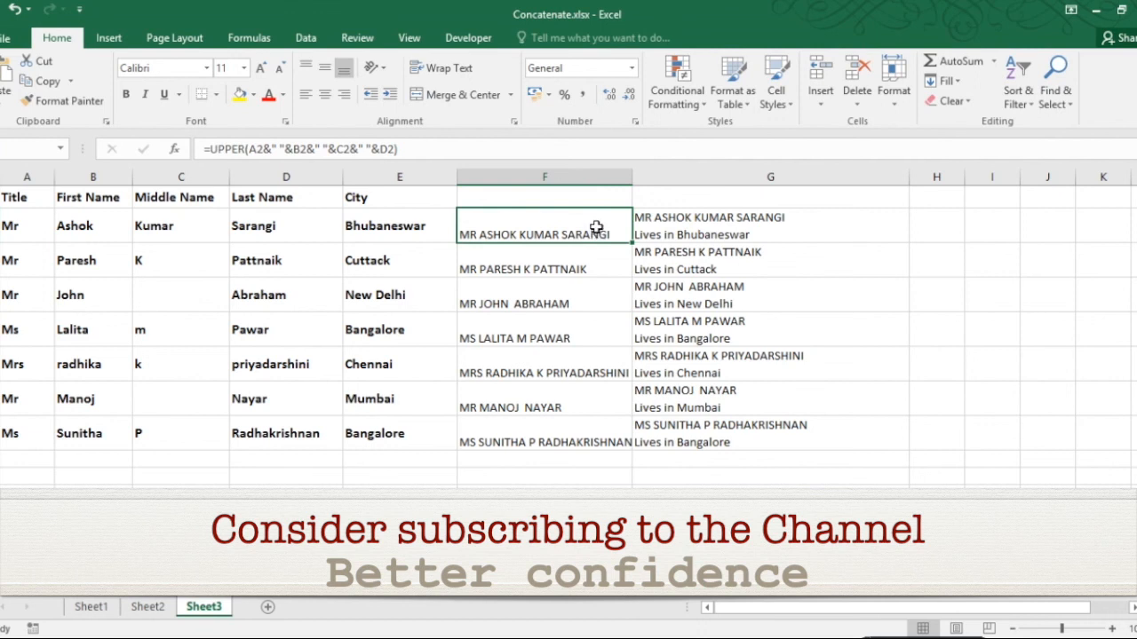